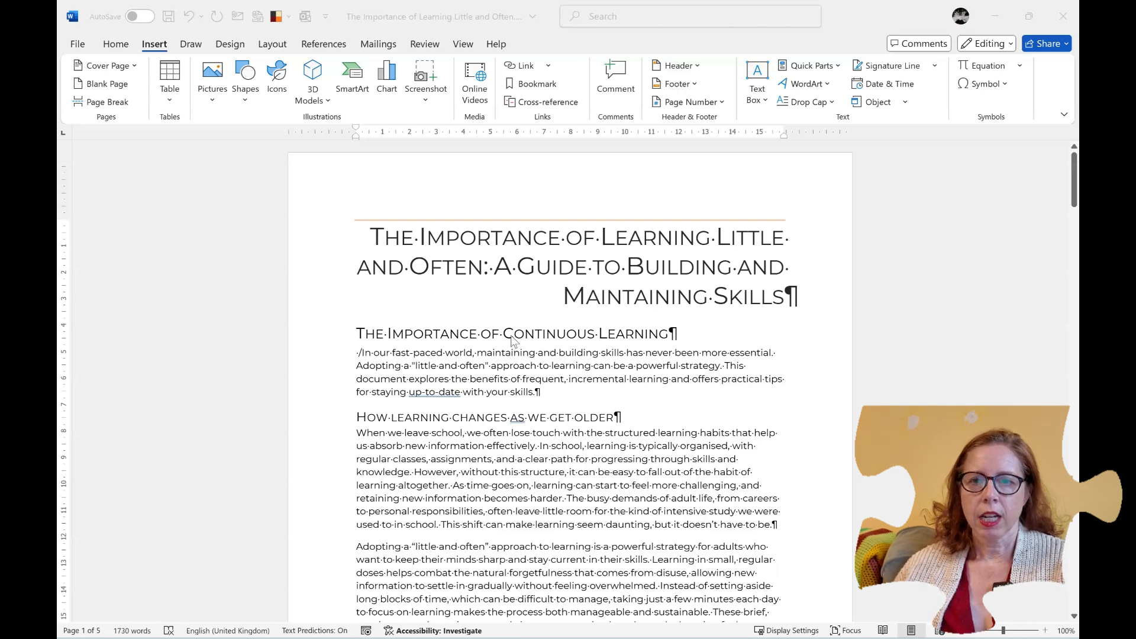
Add the bookmark test to the phrase "little and often" in the paragraph starting "Adopting a"
{"action": "scroll", "coordinate": [500, 393], "scroll_direction": "down", "scroll_amount": 10}
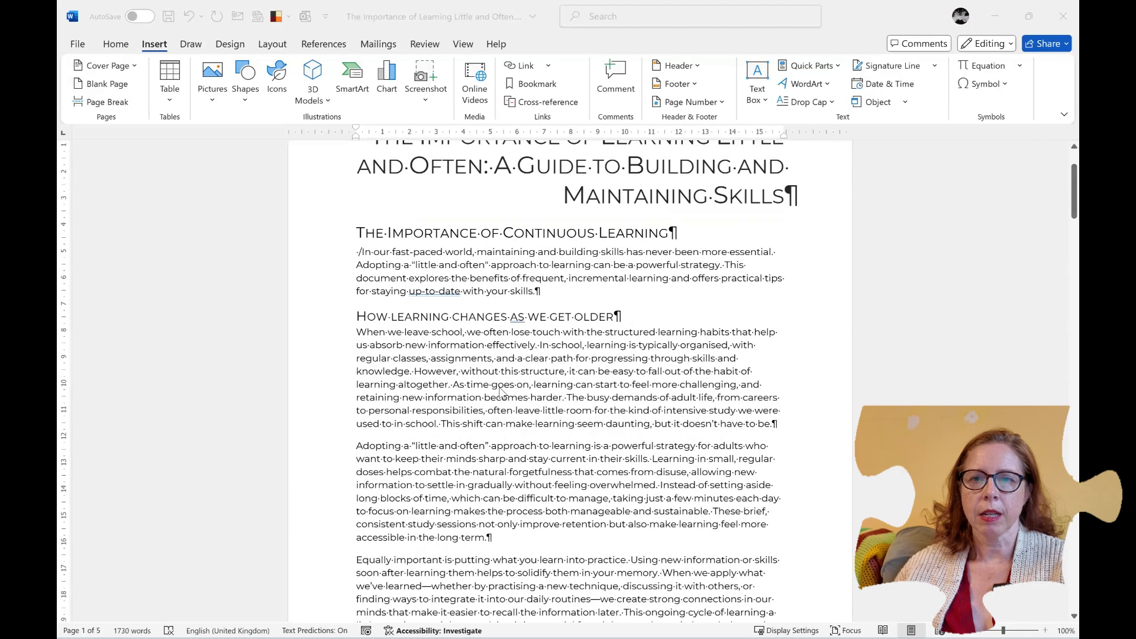
{"action": "scroll", "coordinate": [500, 394], "scroll_direction": "up", "scroll_amount": 2}
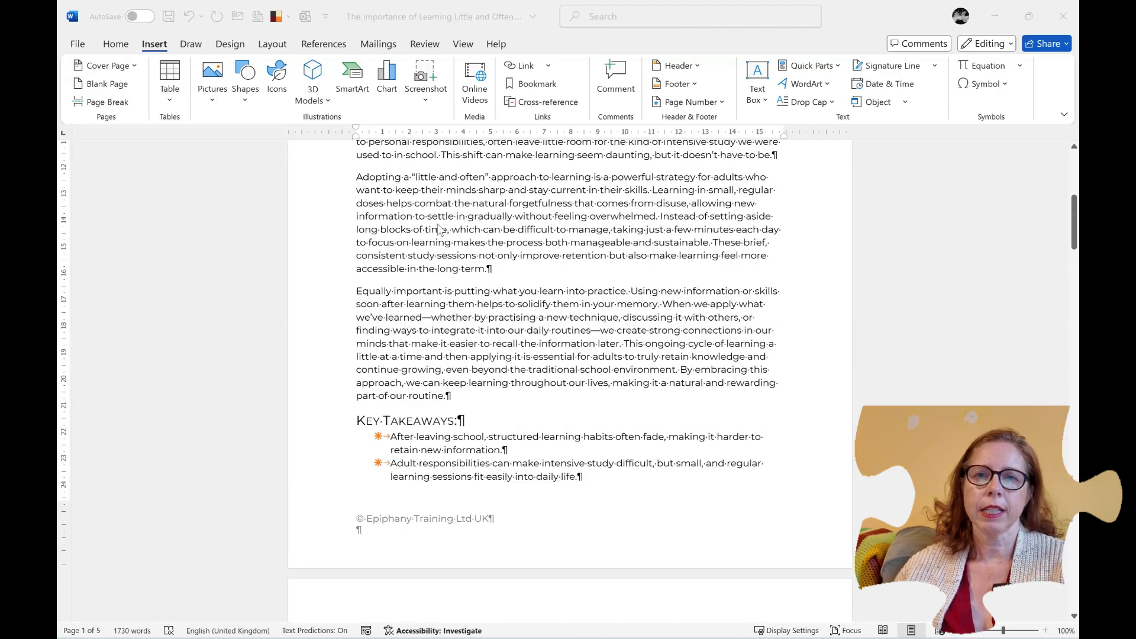
{"action": "left_click", "coordinate": [417, 179]}
{"action": "left_click_drag", "start_coordinate": [421, 184], "coordinate": [477, 181]}
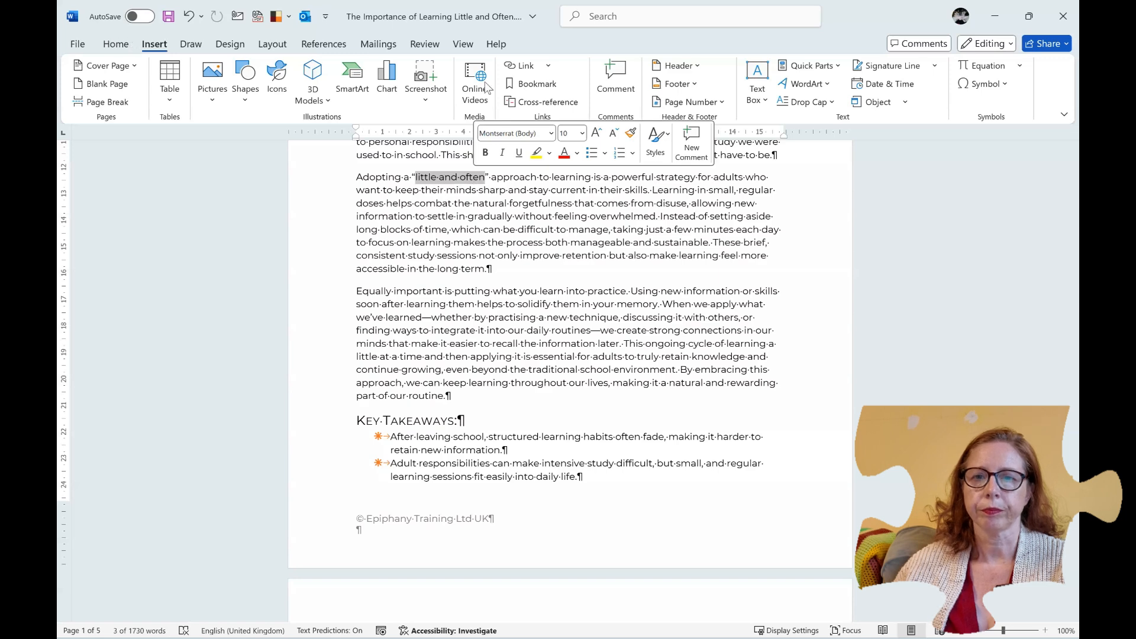
{"action": "left_click", "coordinate": [520, 84]}
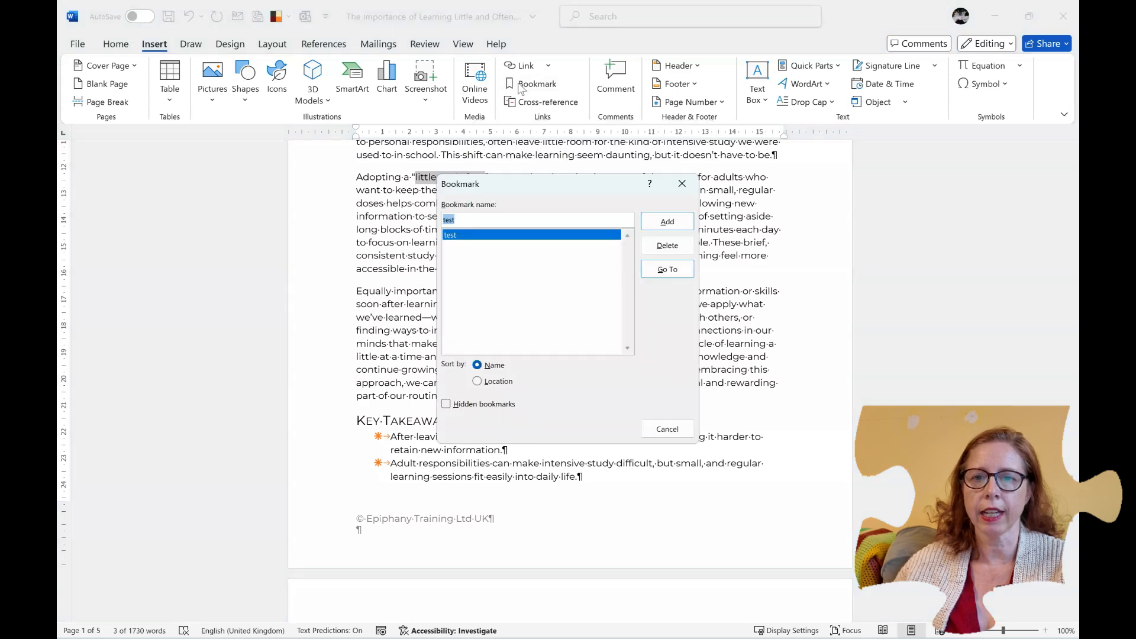
{"action": "left_click", "coordinate": [676, 225]}
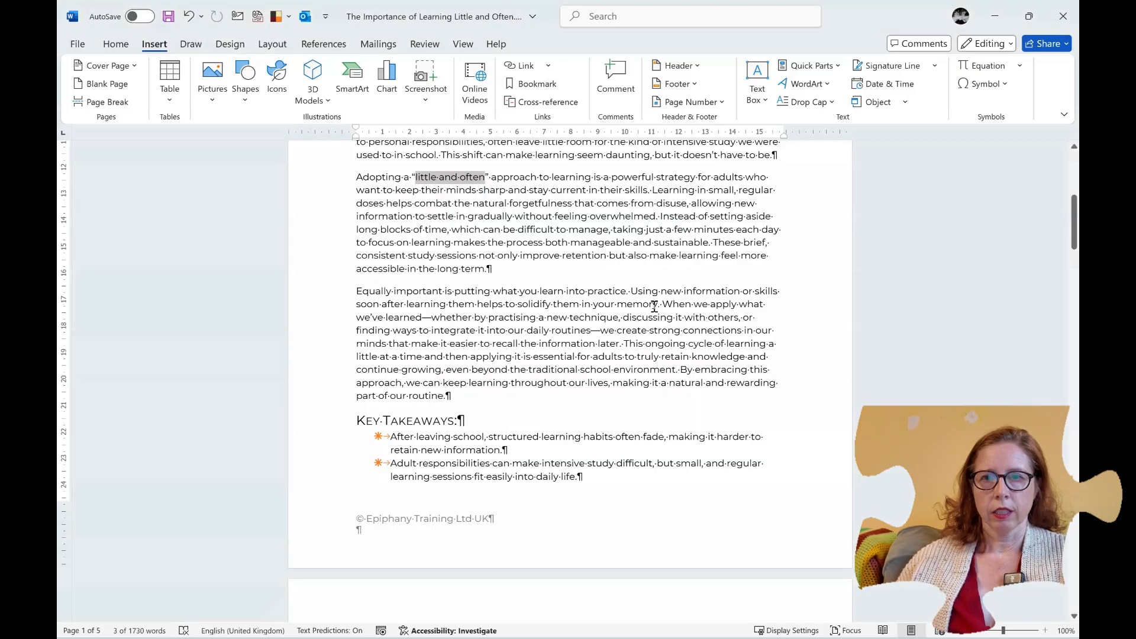
Start another bookmark for the selected phrase and enter "little and often" as its name
{"action": "left_click", "coordinate": [536, 87]}
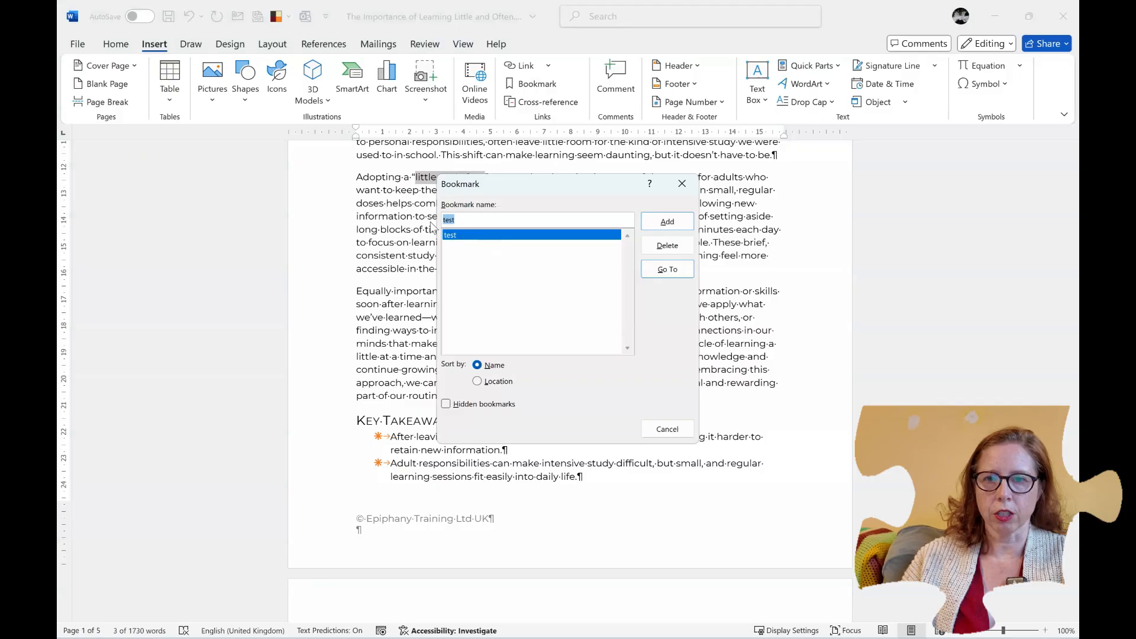
{"action": "type", "text": "Little"}
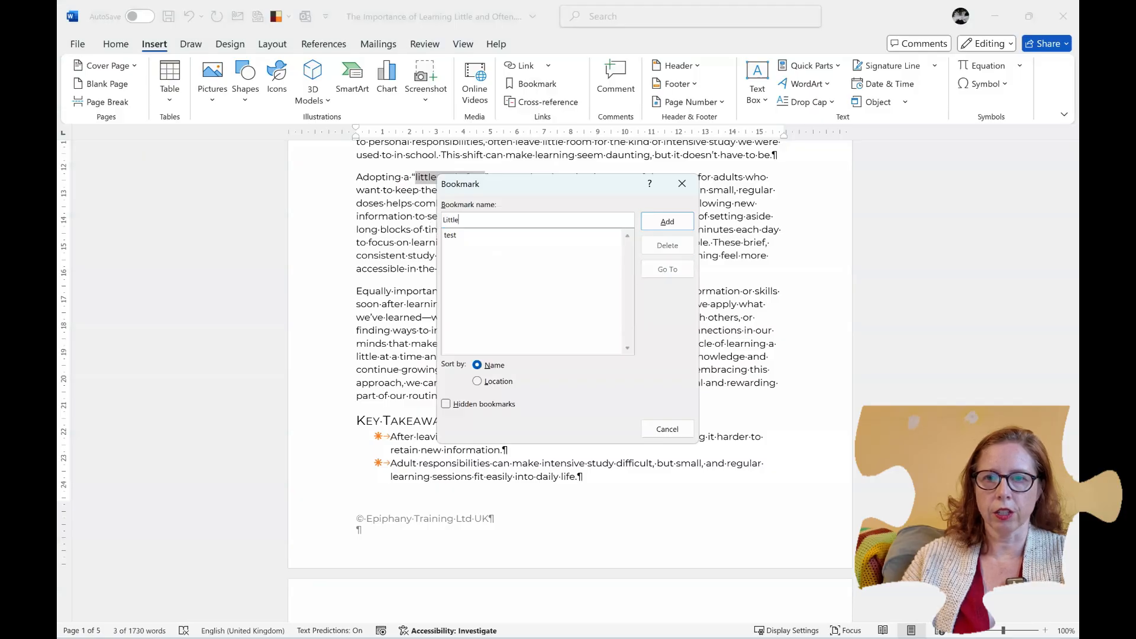
{"action": "type", "text": " and o"}
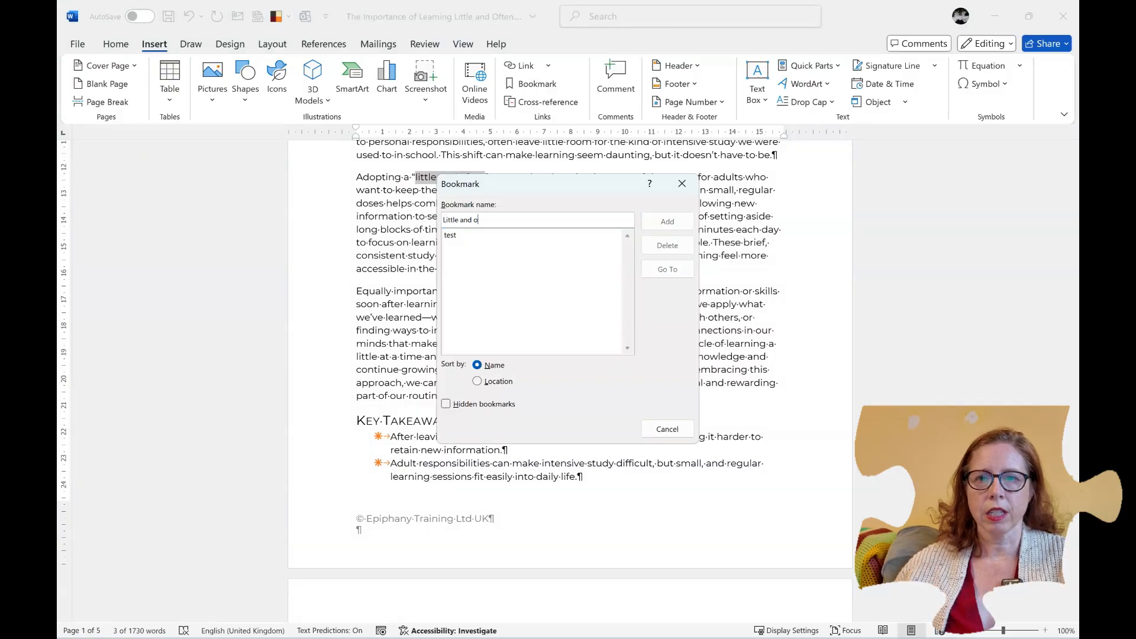
{"action": "type", "text": "ften"}
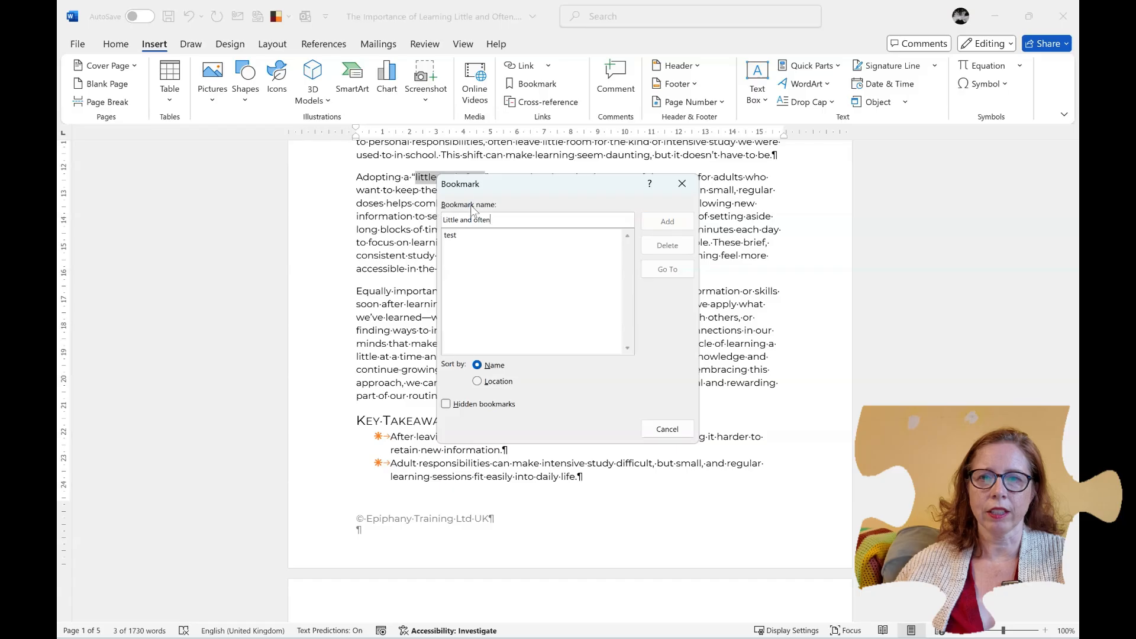
{"action": "left_click", "coordinate": [472, 235]}
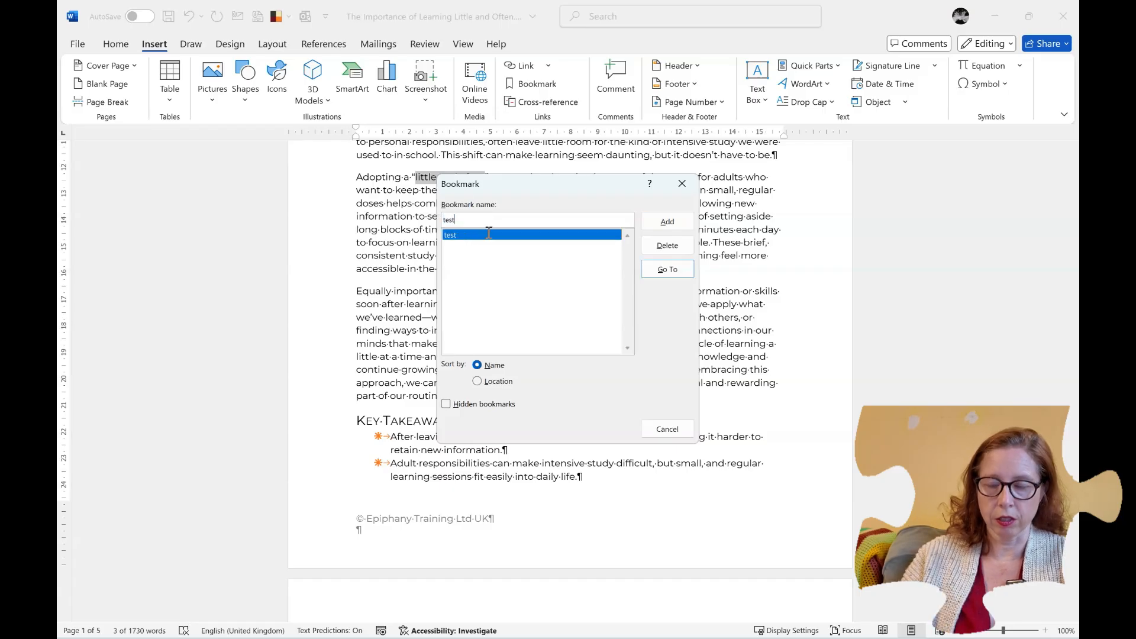
{"action": "double_click", "coordinate": [487, 231]}
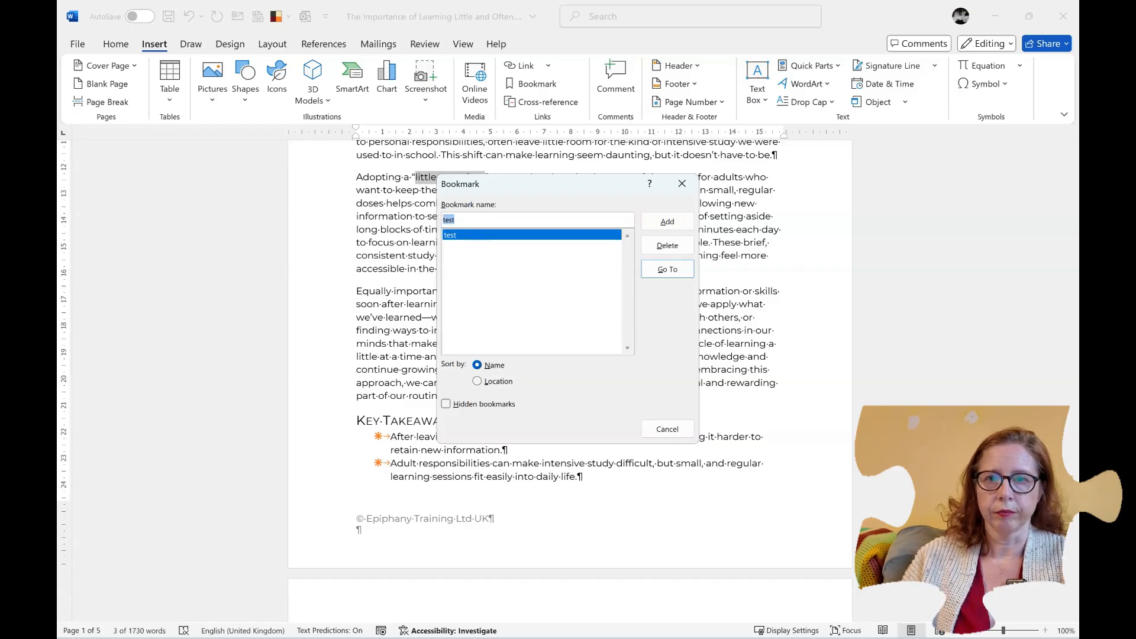
{"action": "type", "text": "little and often"}
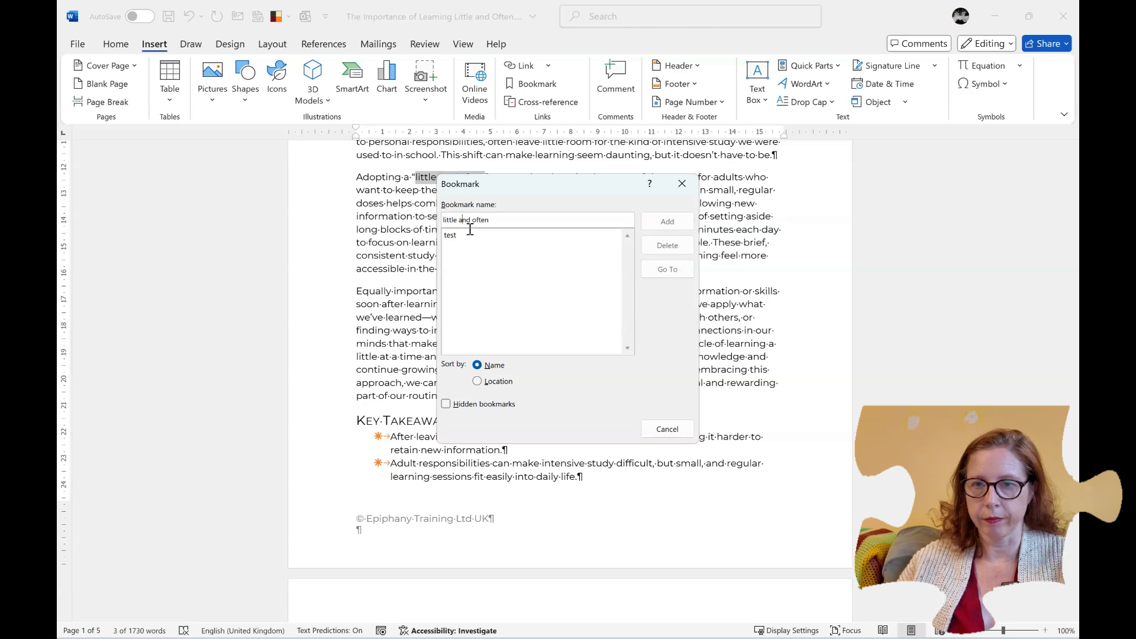
Change the bookmark name to littleAndOften, without spaces, and add the bookmark
{"action": "key", "text": "BackSpace"}
{"action": "key", "text": "BackSpace"}
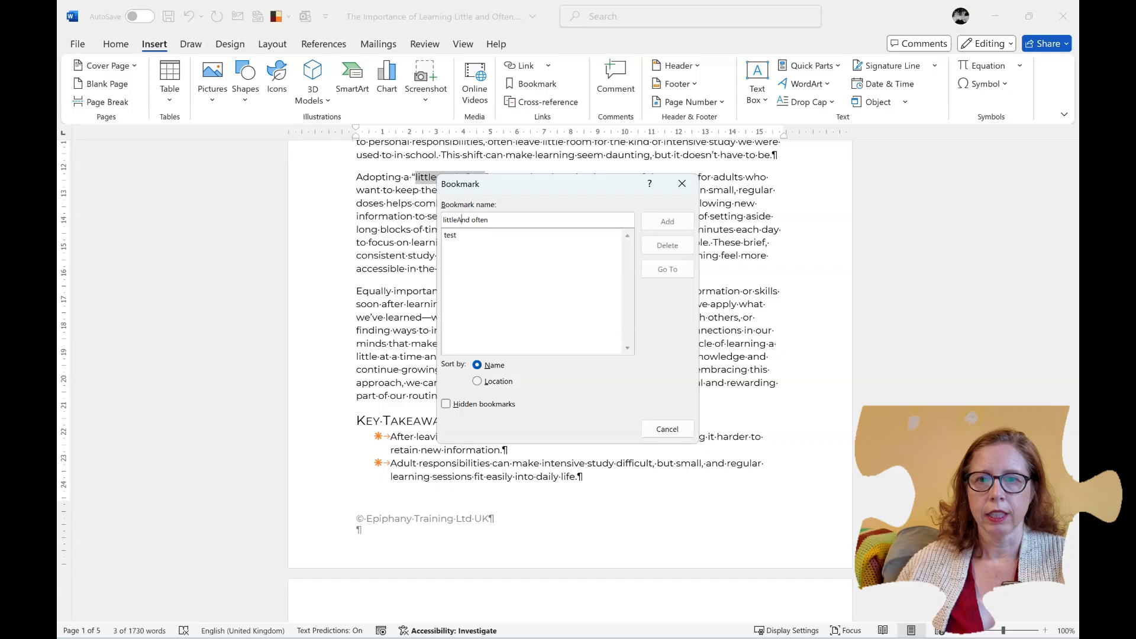
{"action": "type", "text": "A"}
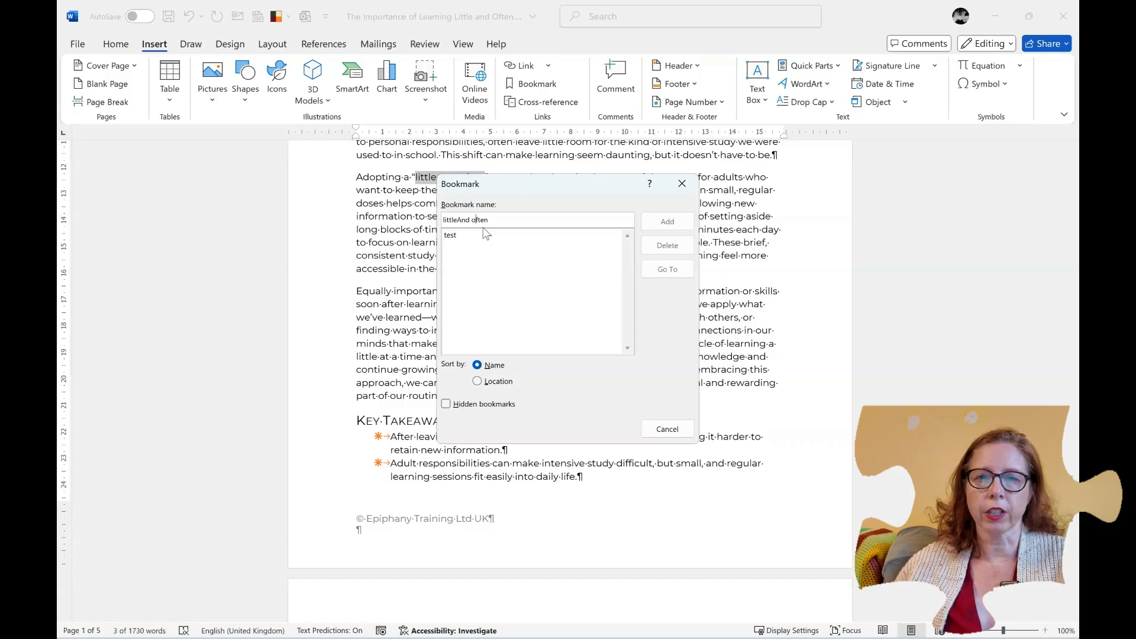
{"action": "left_click", "coordinate": [477, 220]}
{"action": "key", "text": "BackSpace"}
{"action": "key", "text": "BackSpace"}
{"action": "type", "text": "O"}
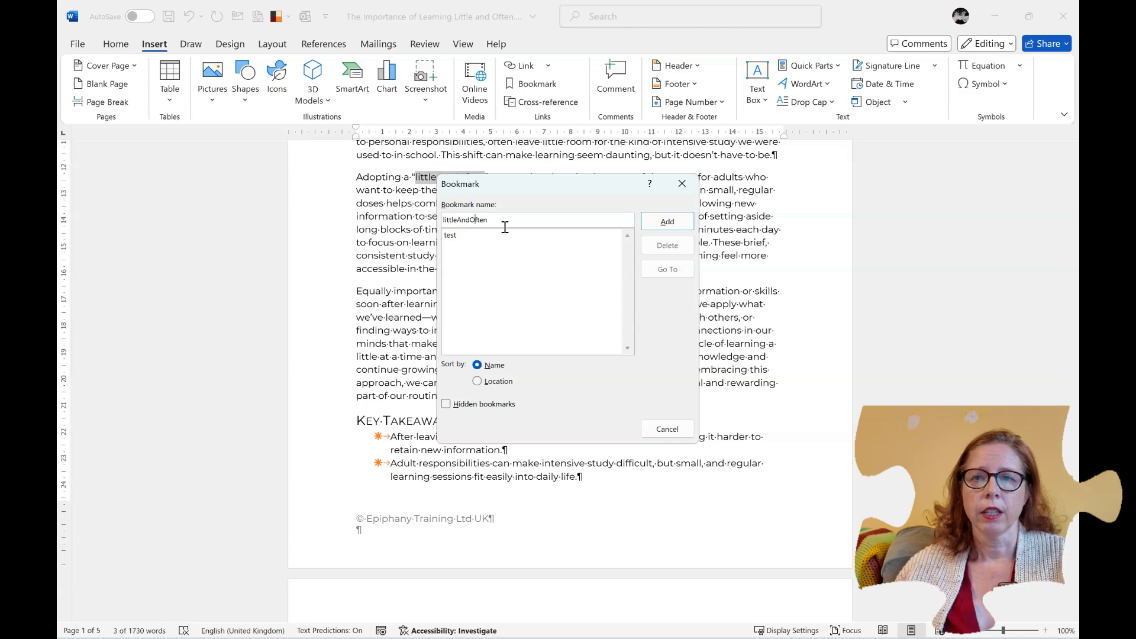
{"action": "left_click", "coordinate": [652, 223]}
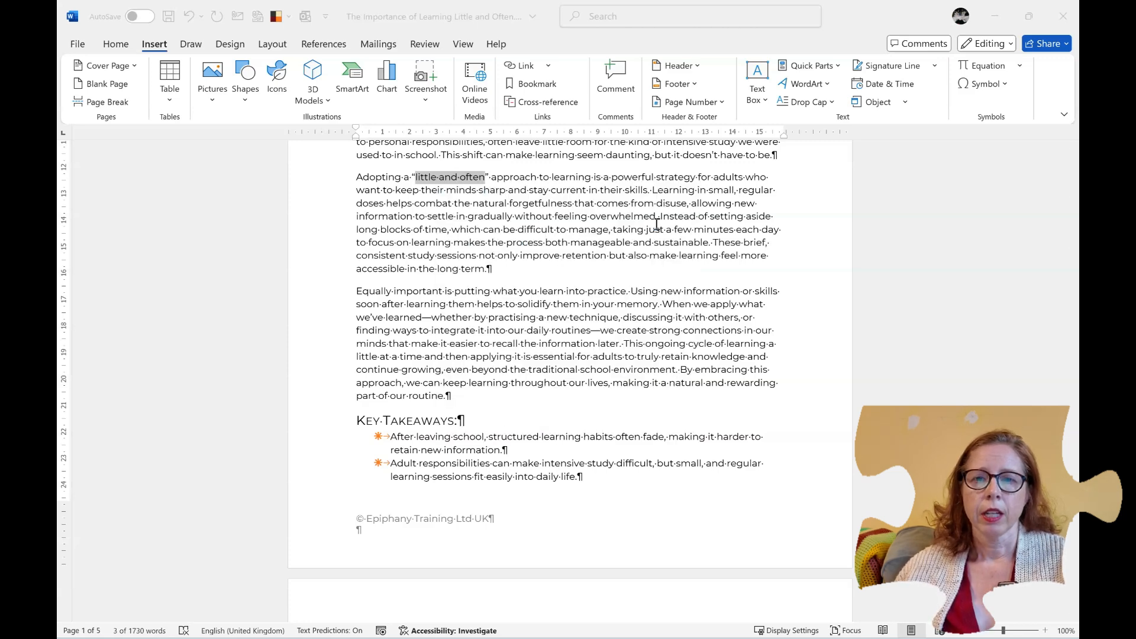
Bookmark the phrase "Effective learning strategies" in the Learning Strategies section with the name EffectiveLearningStrategies
{"action": "scroll", "coordinate": [558, 279], "scroll_direction": "down", "scroll_amount": 5}
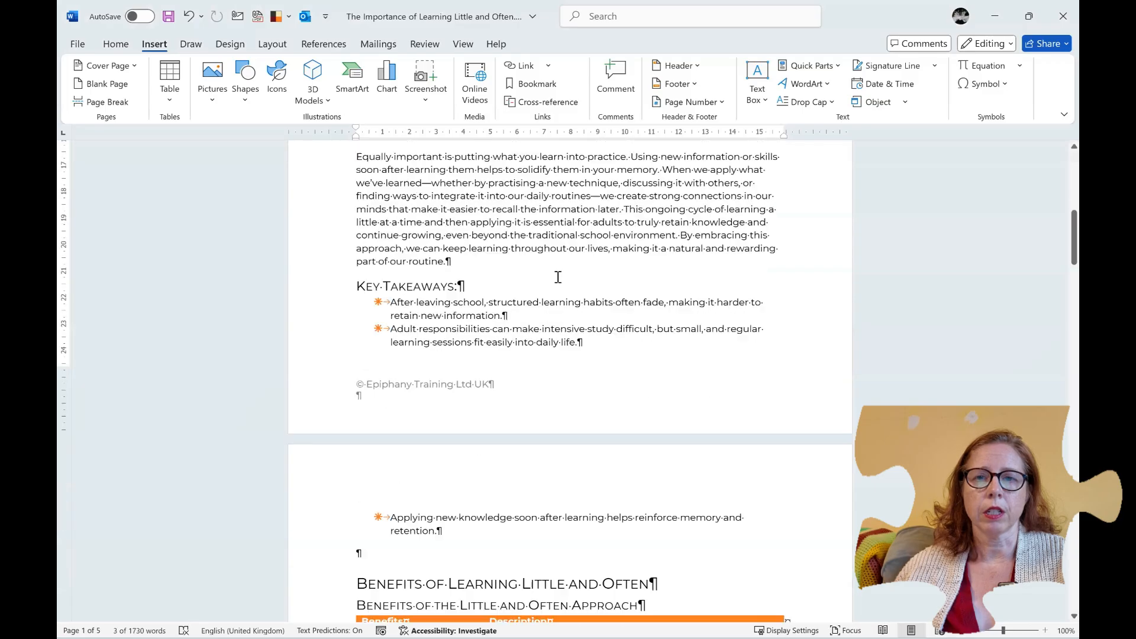
{"action": "scroll", "coordinate": [558, 278], "scroll_direction": "down", "scroll_amount": 5}
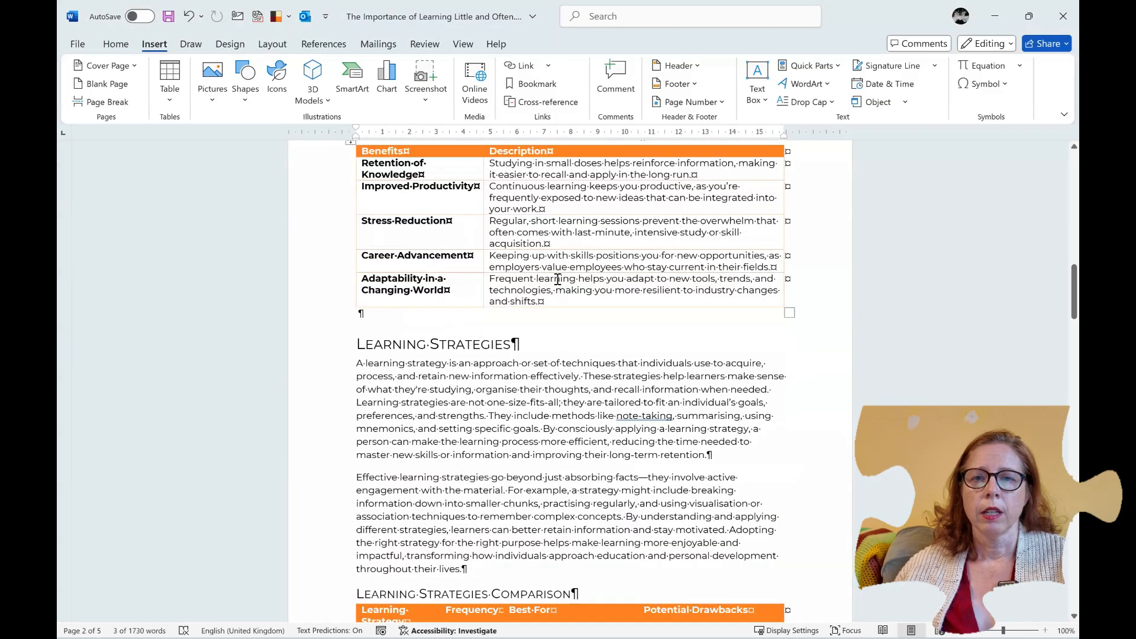
{"action": "scroll", "coordinate": [558, 279], "scroll_direction": "down", "scroll_amount": 1}
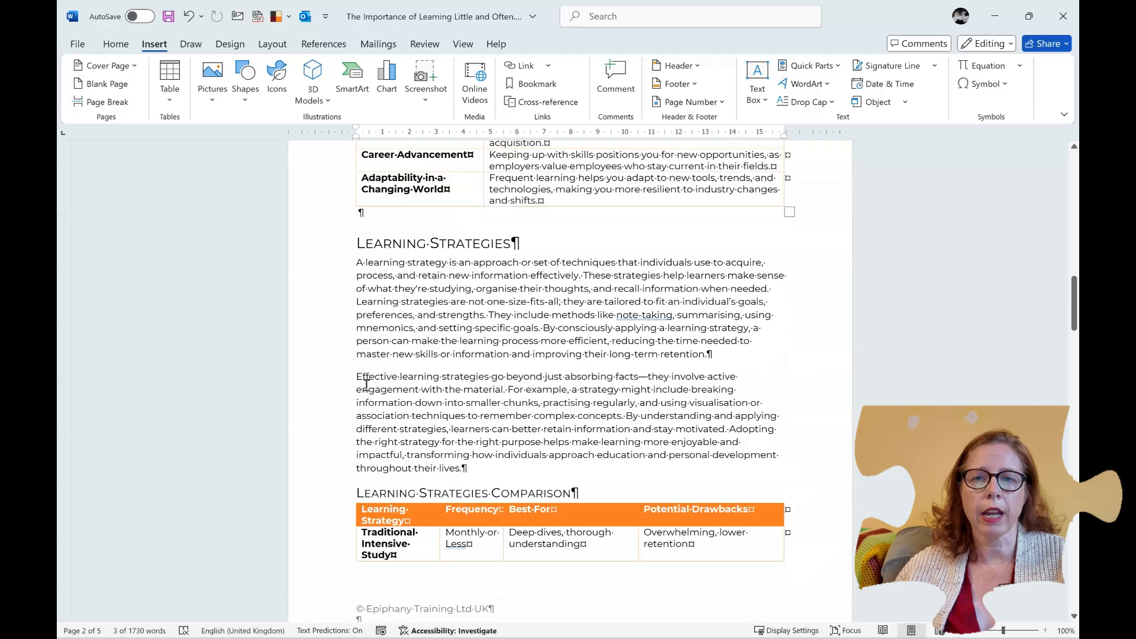
{"action": "left_click_drag", "start_coordinate": [359, 381], "coordinate": [475, 379]}
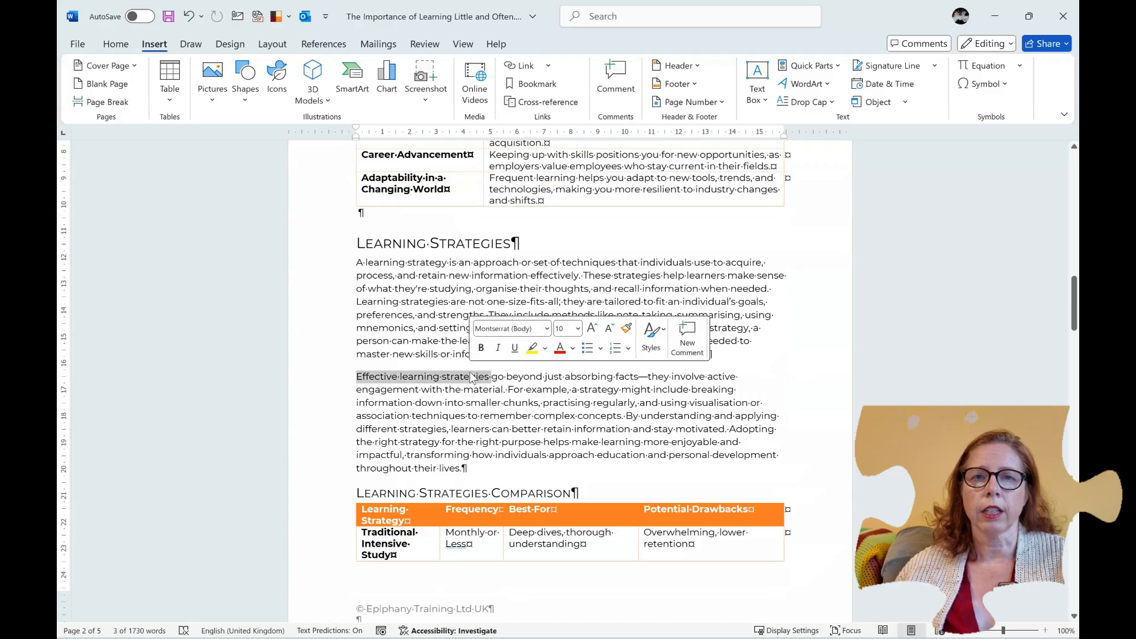
{"action": "left_click", "coordinate": [542, 87]}
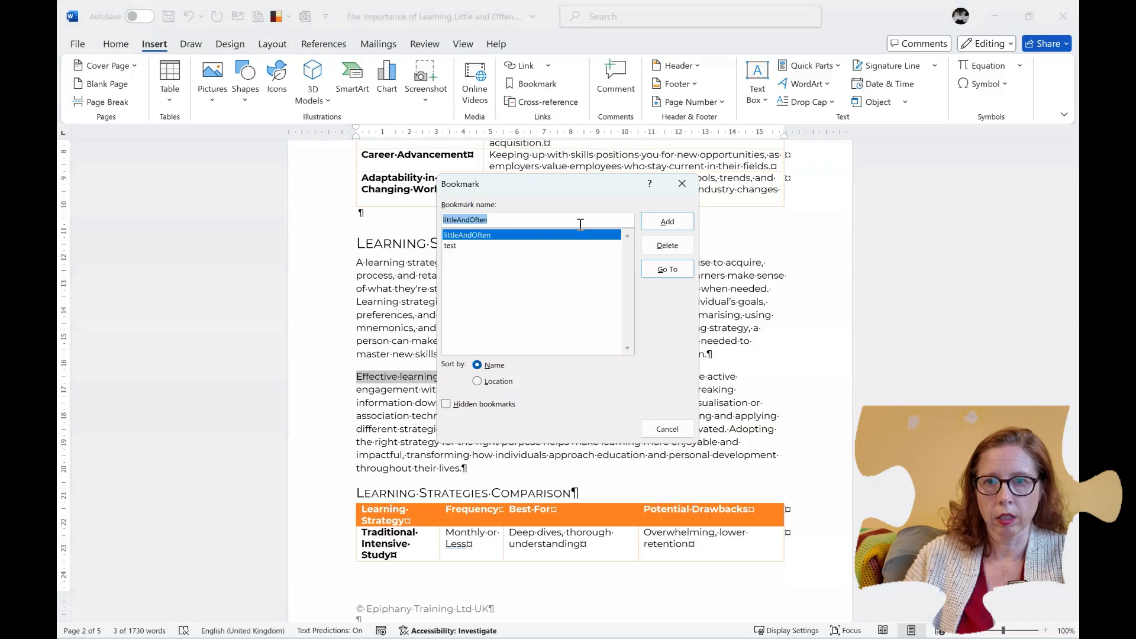
{"action": "type", "text": "Effective L"}
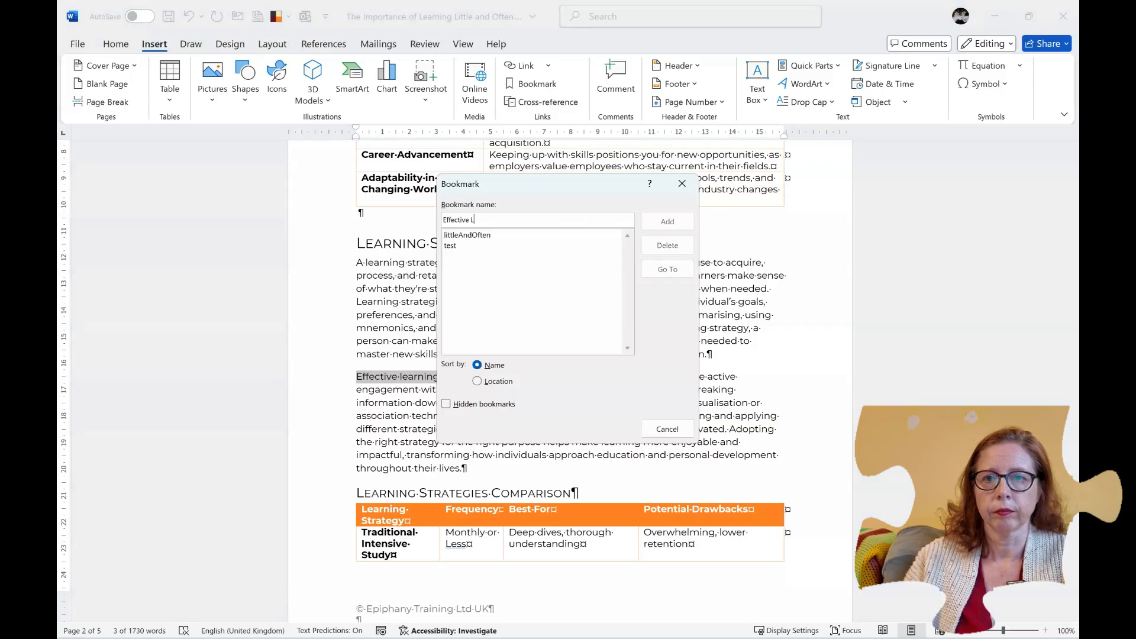
{"action": "key", "text": "BackSpace"}
{"action": "type", "text": "Learning"}
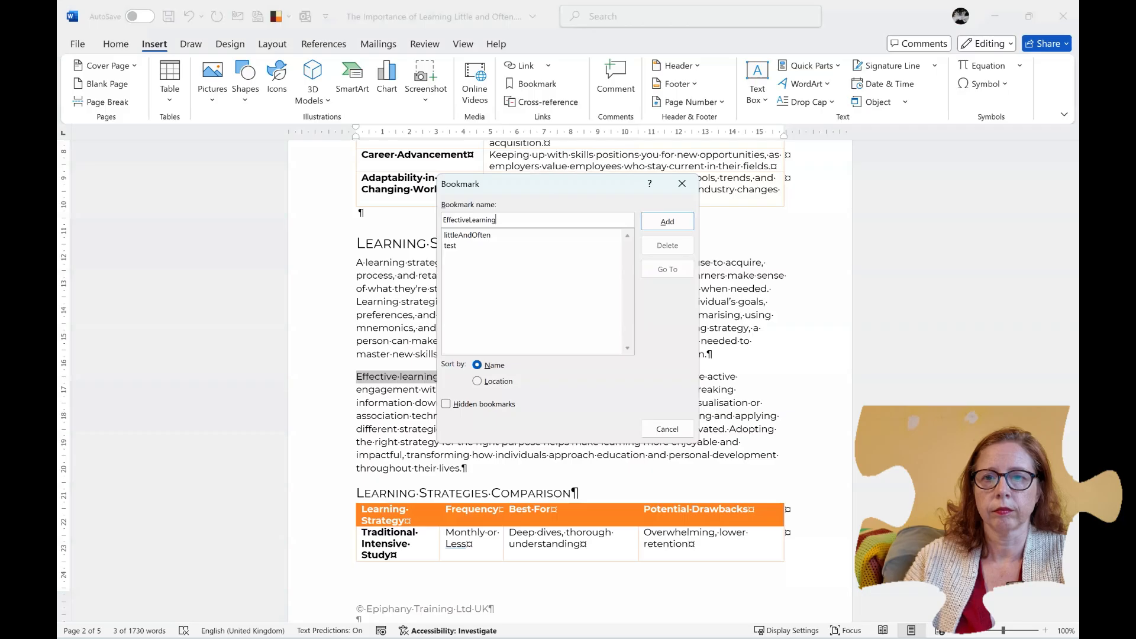
{"action": "type", "text": " Strategies"}
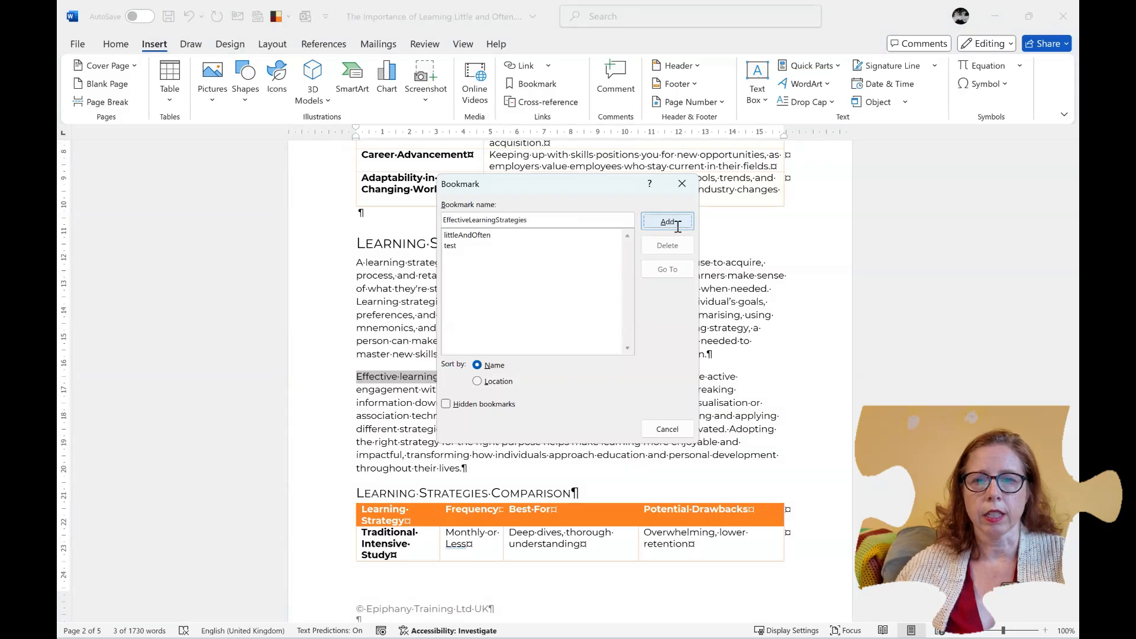
{"action": "left_click", "coordinate": [667, 222]}
Add a bookmark named PreventBurnout just before "This approach prevents burnout" in the Practical Tips section
{"action": "scroll", "coordinate": [682, 320], "scroll_direction": "down", "scroll_amount": 3}
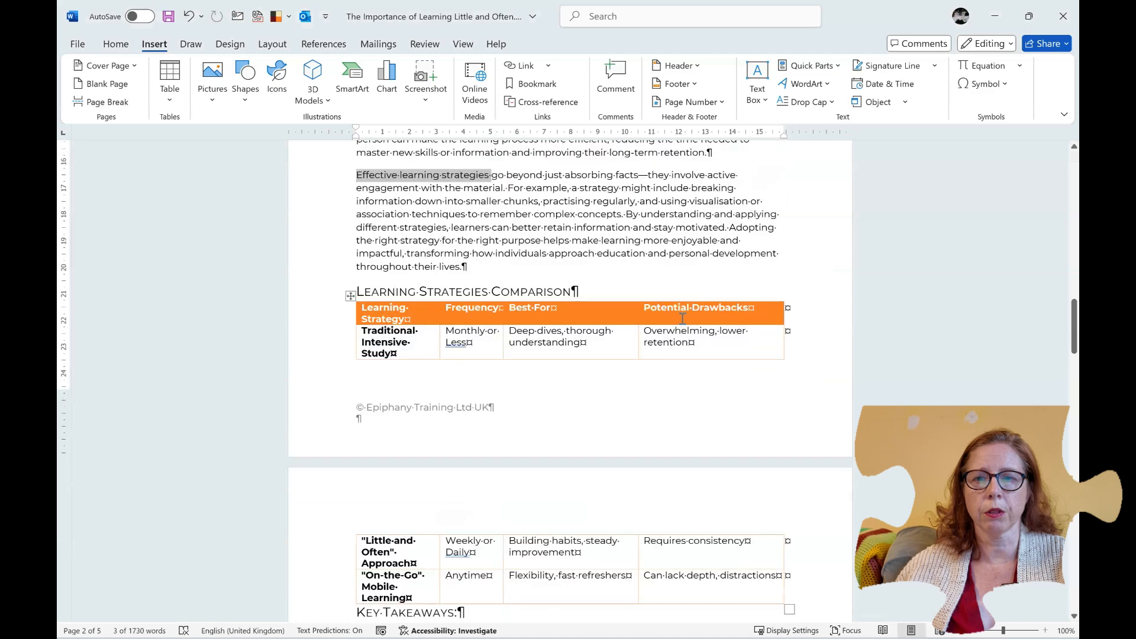
{"action": "scroll", "coordinate": [682, 320], "scroll_direction": "down", "scroll_amount": 10}
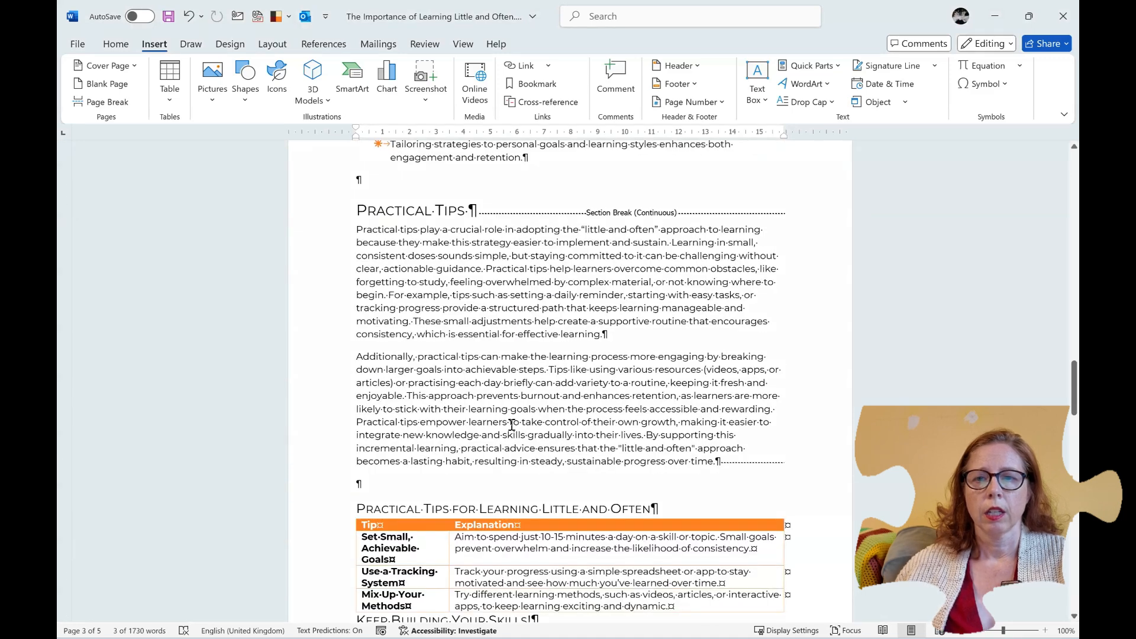
{"action": "left_click_drag", "start_coordinate": [480, 396], "coordinate": [554, 400]}
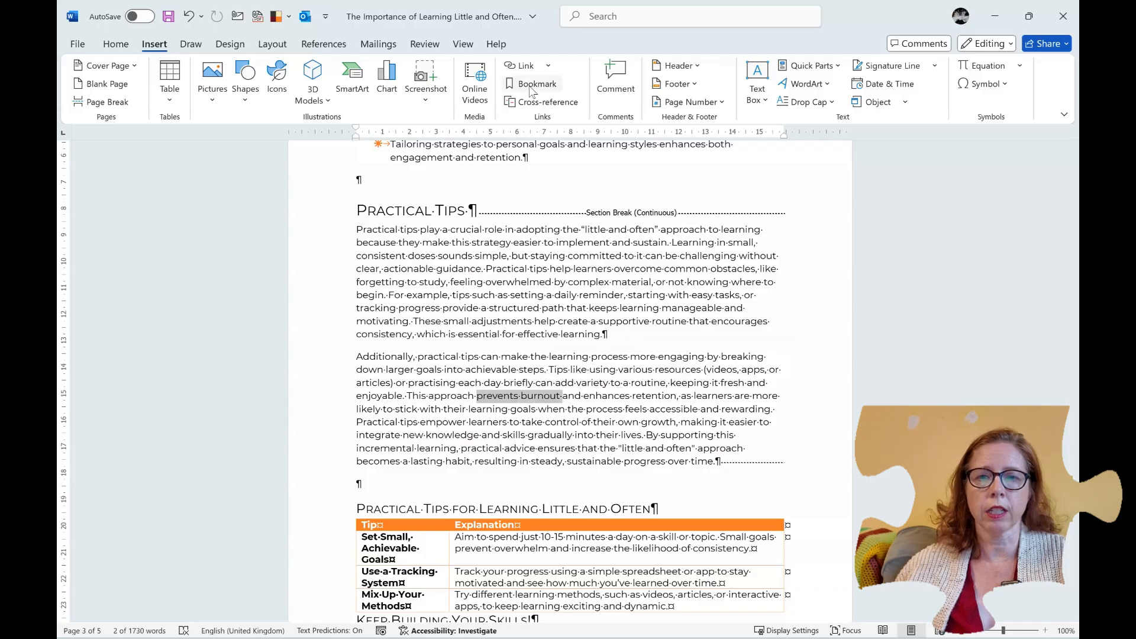
{"action": "left_click", "coordinate": [487, 399]}
{"action": "left_click", "coordinate": [409, 398]}
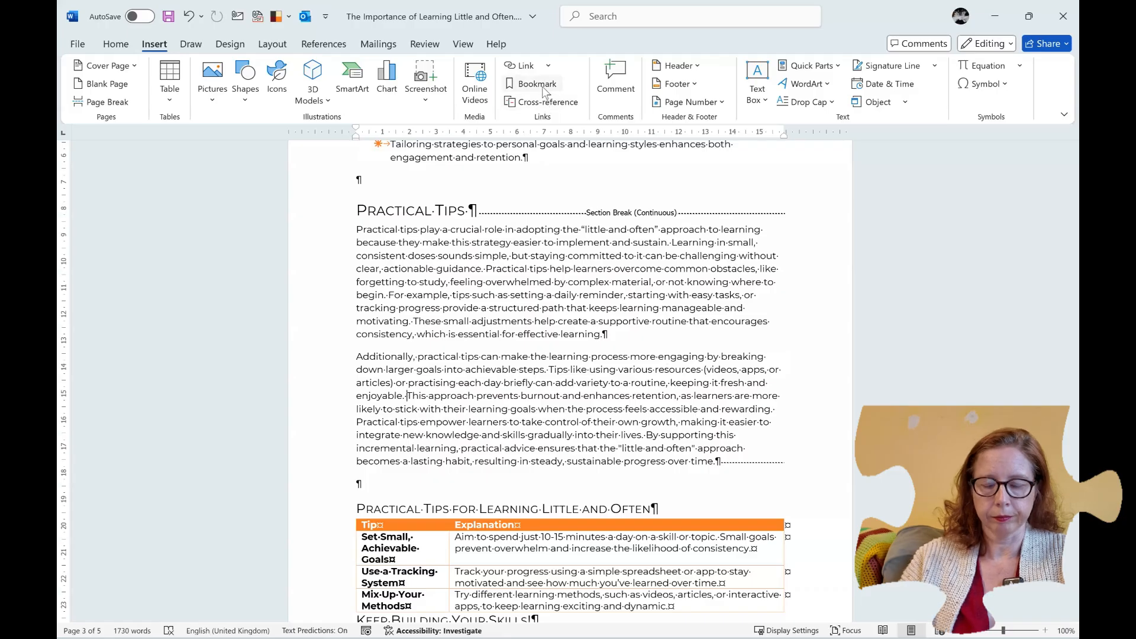
{"action": "left_click", "coordinate": [542, 87]}
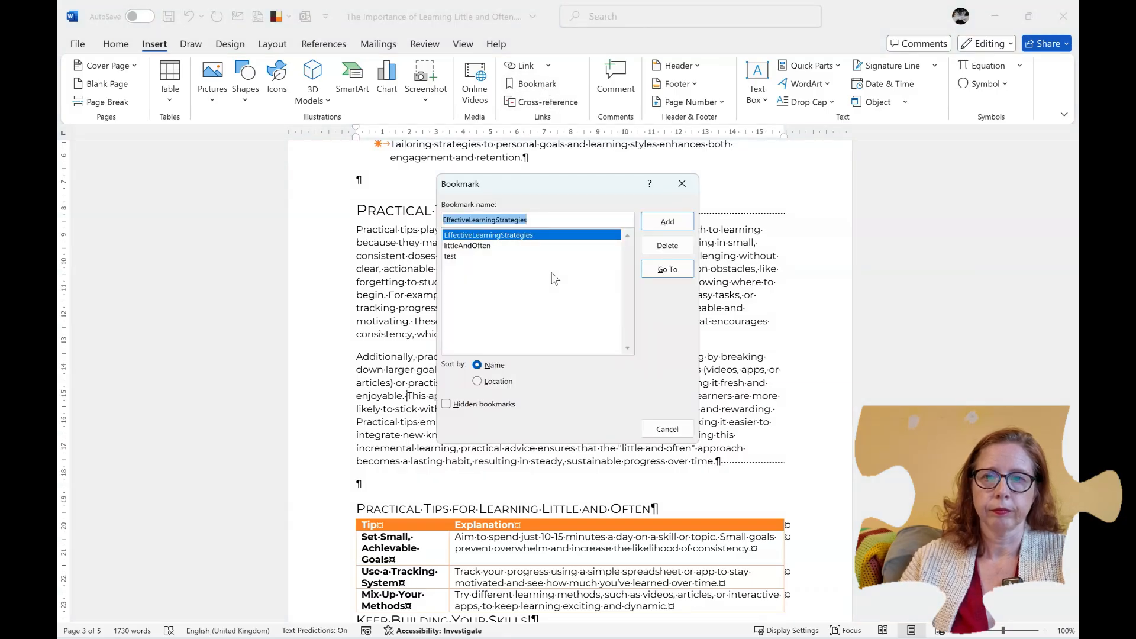
{"action": "type", "text": "Prevent"}
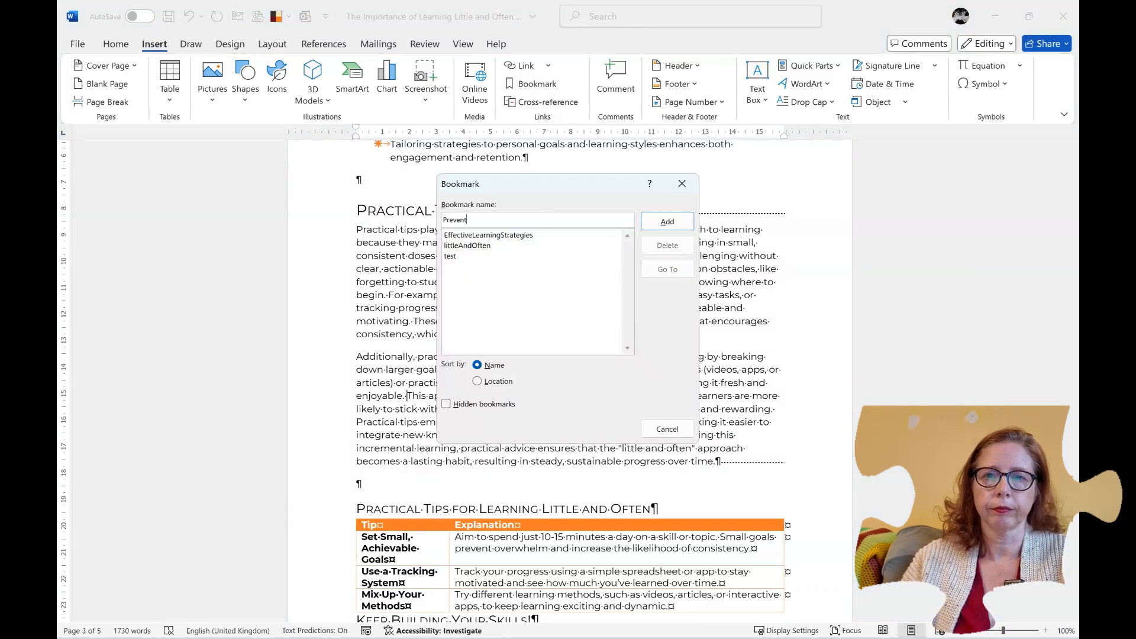
{"action": "type", "text": "Burnout"}
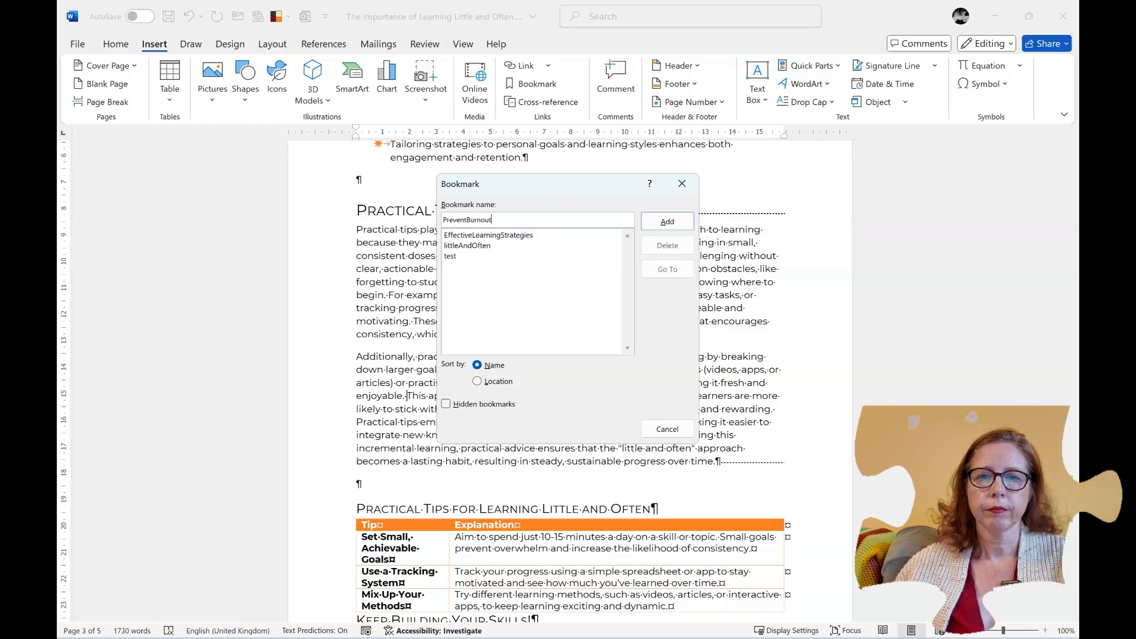
{"action": "left_click", "coordinate": [666, 222]}
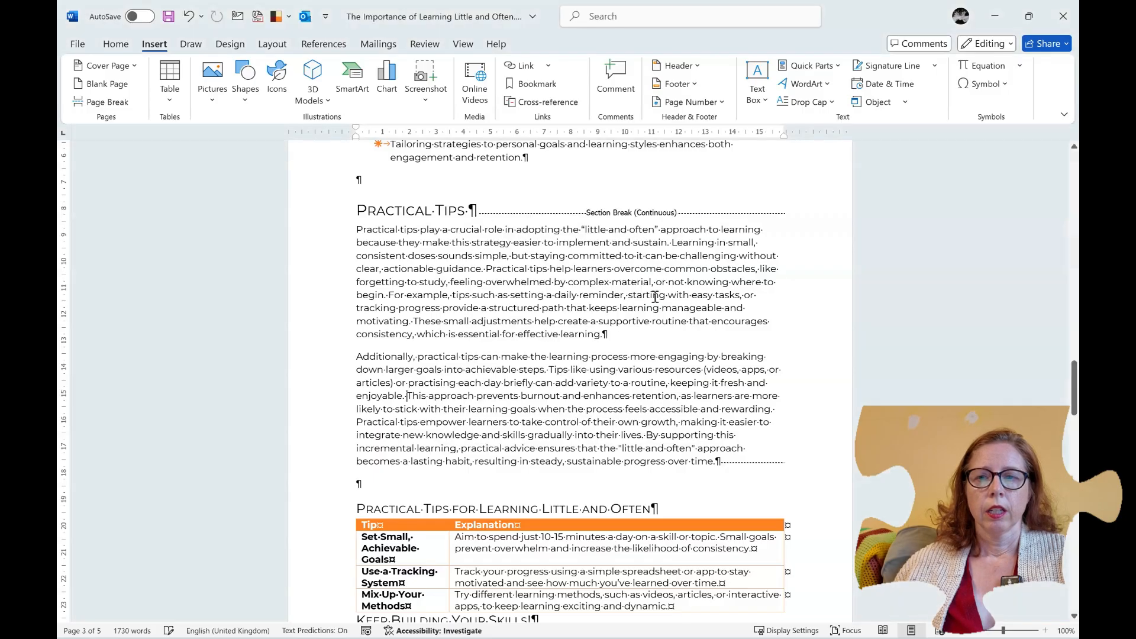
Place the cursor in the Conclusion on the last page and jump from there to the littleAndOften bookmark
{"action": "scroll", "coordinate": [639, 331], "scroll_direction": "down", "scroll_amount": 20}
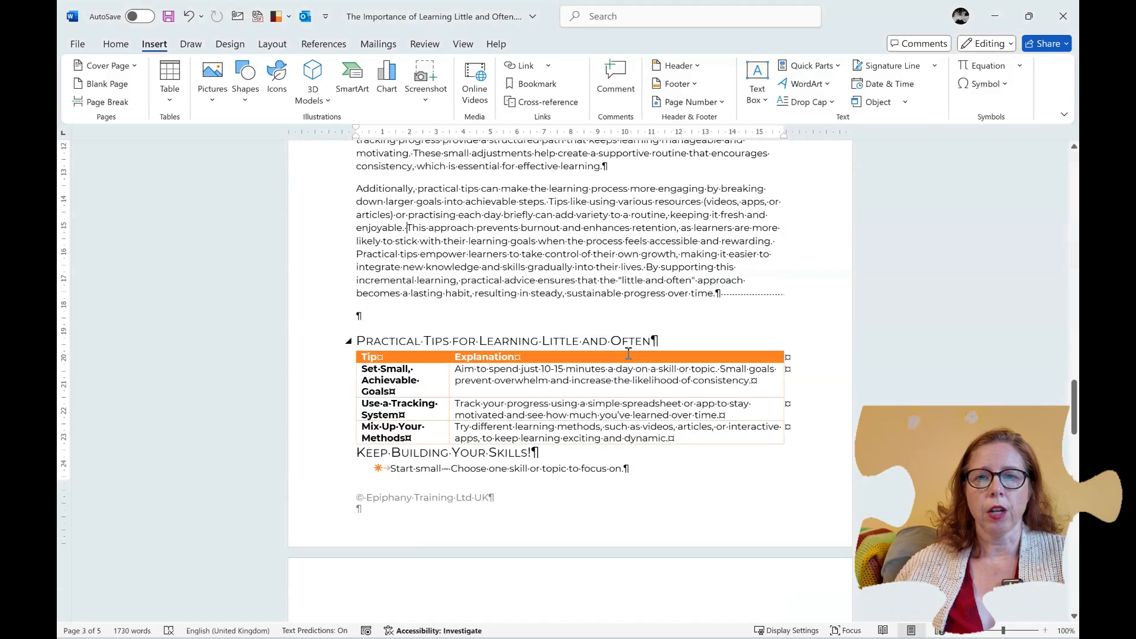
{"action": "scroll", "coordinate": [621, 362], "scroll_direction": "down", "scroll_amount": 12}
{"action": "scroll", "coordinate": [619, 363], "scroll_direction": "up", "scroll_amount": 8}
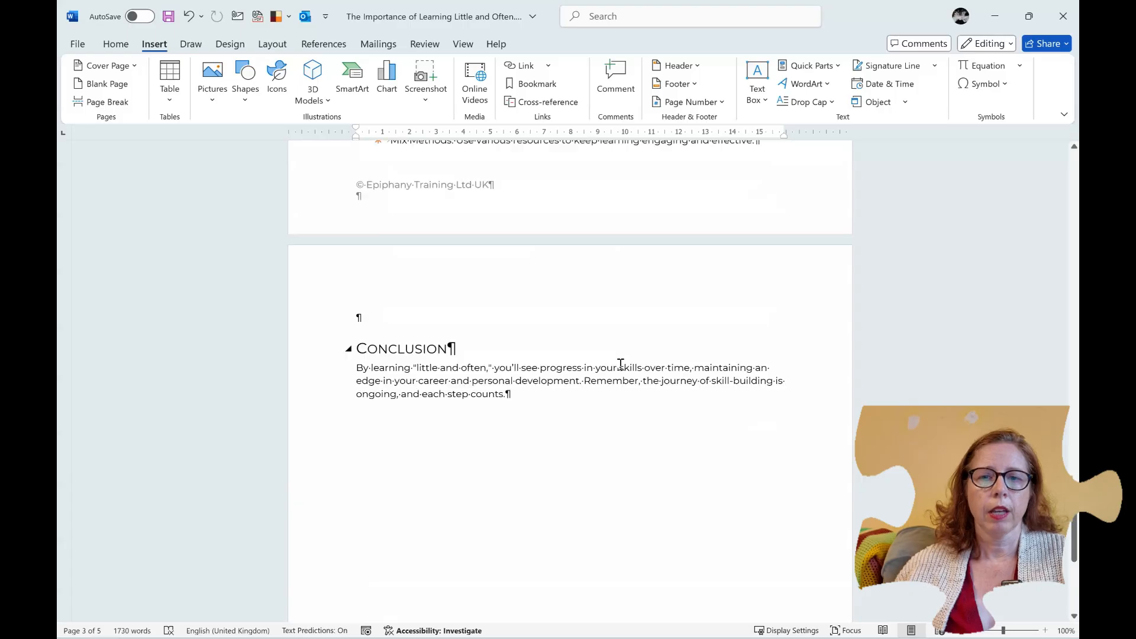
{"action": "left_click", "coordinate": [528, 460]}
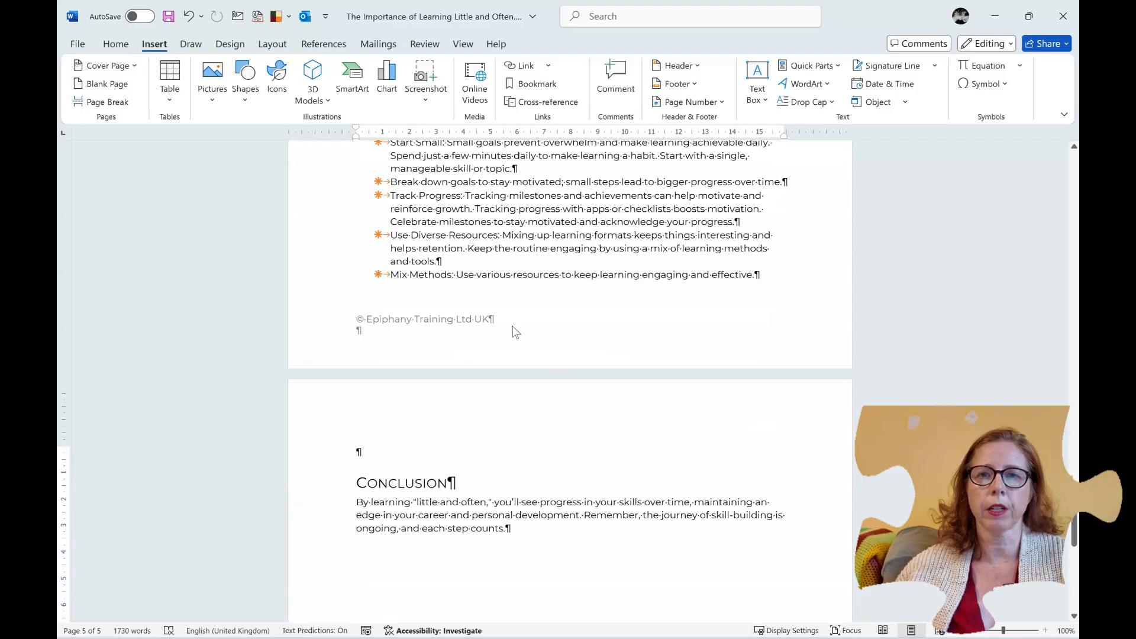
{"action": "left_click", "coordinate": [534, 84]}
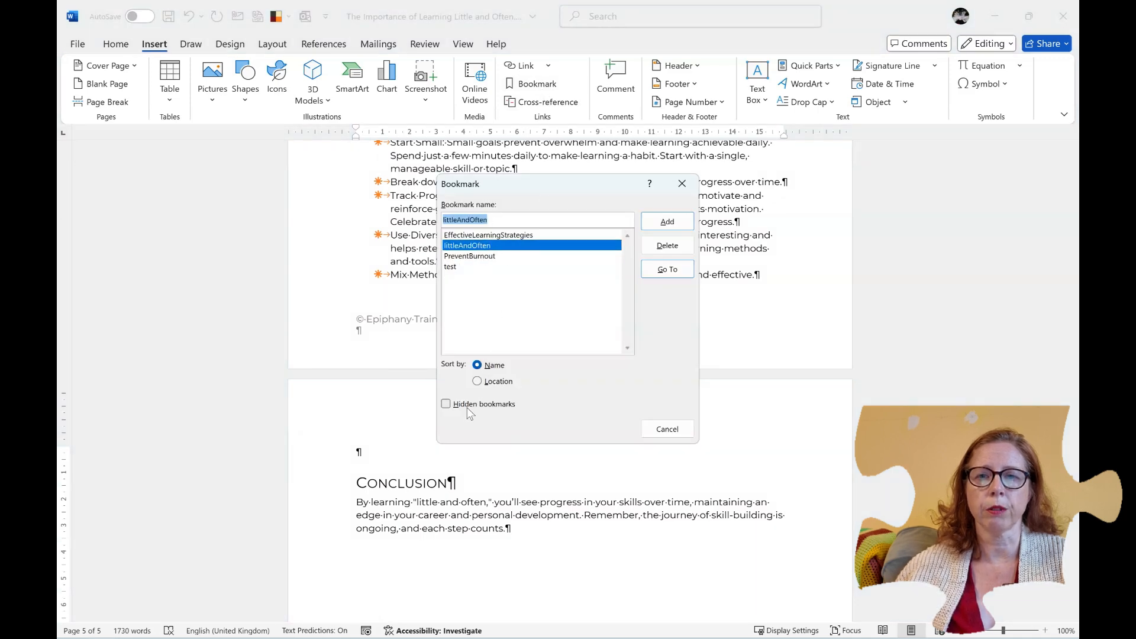
{"action": "left_click", "coordinate": [678, 272]}
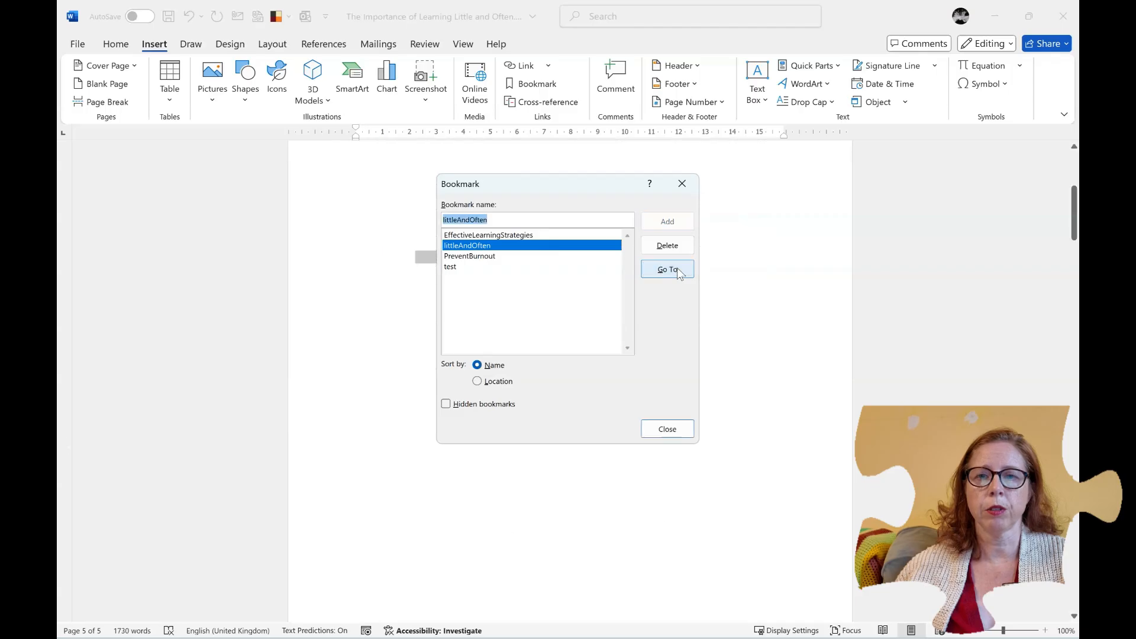
Jump to the EffectiveLearningStrategies bookmark and back to littleAndOften, and place the cursor in the "Equally important" paragraph
{"action": "left_click", "coordinate": [533, 235]}
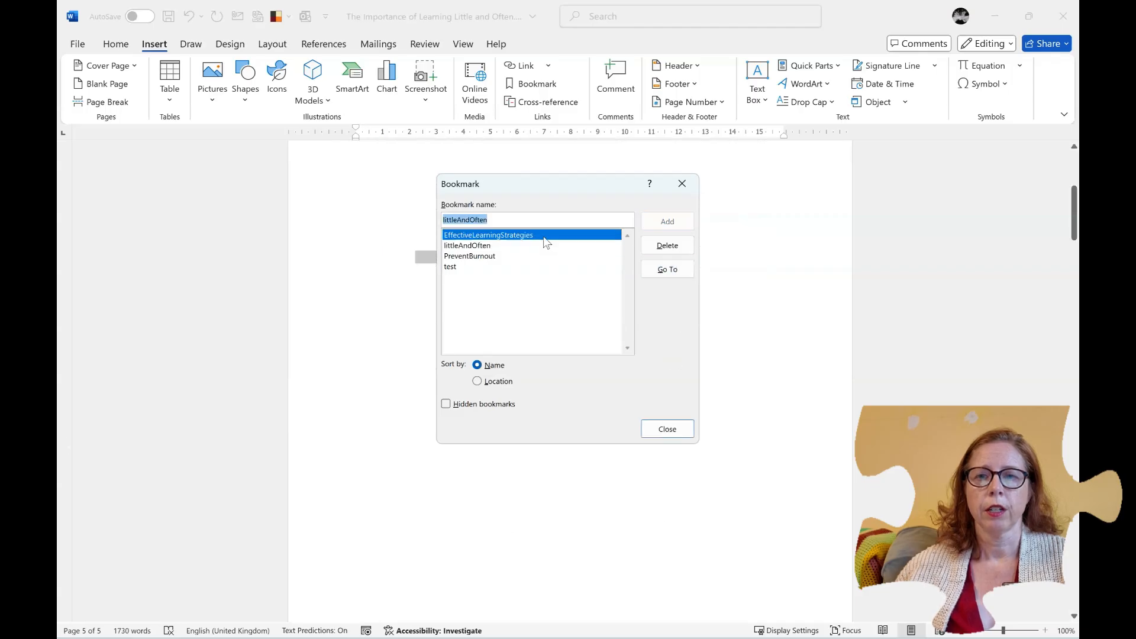
{"action": "left_click", "coordinate": [672, 271]}
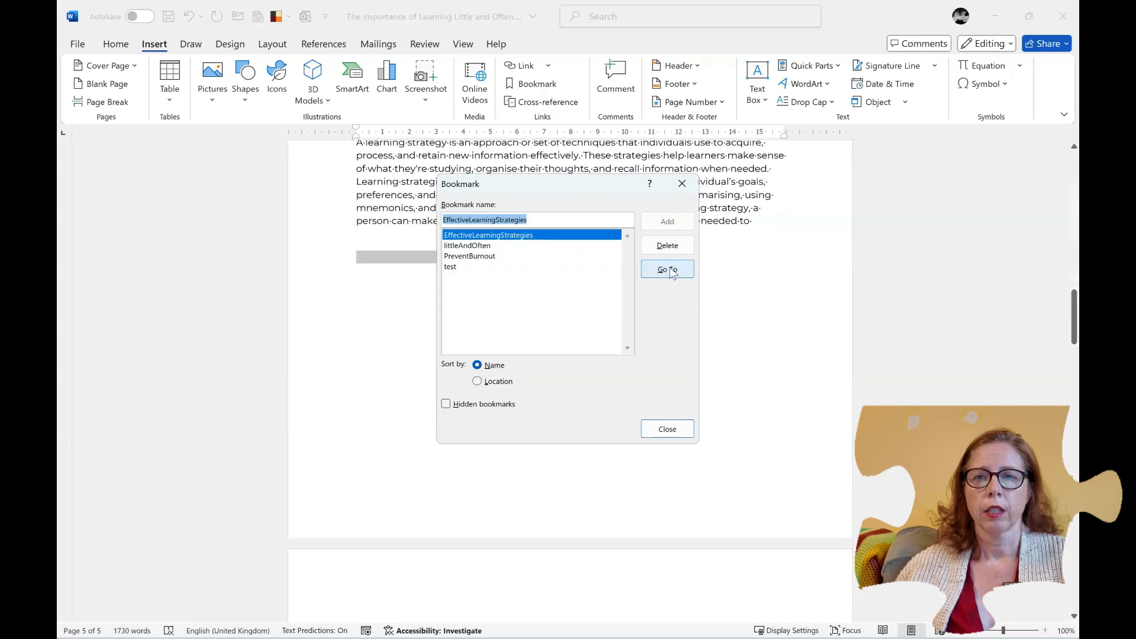
{"action": "left_click", "coordinate": [481, 245]}
{"action": "left_click", "coordinate": [655, 274]}
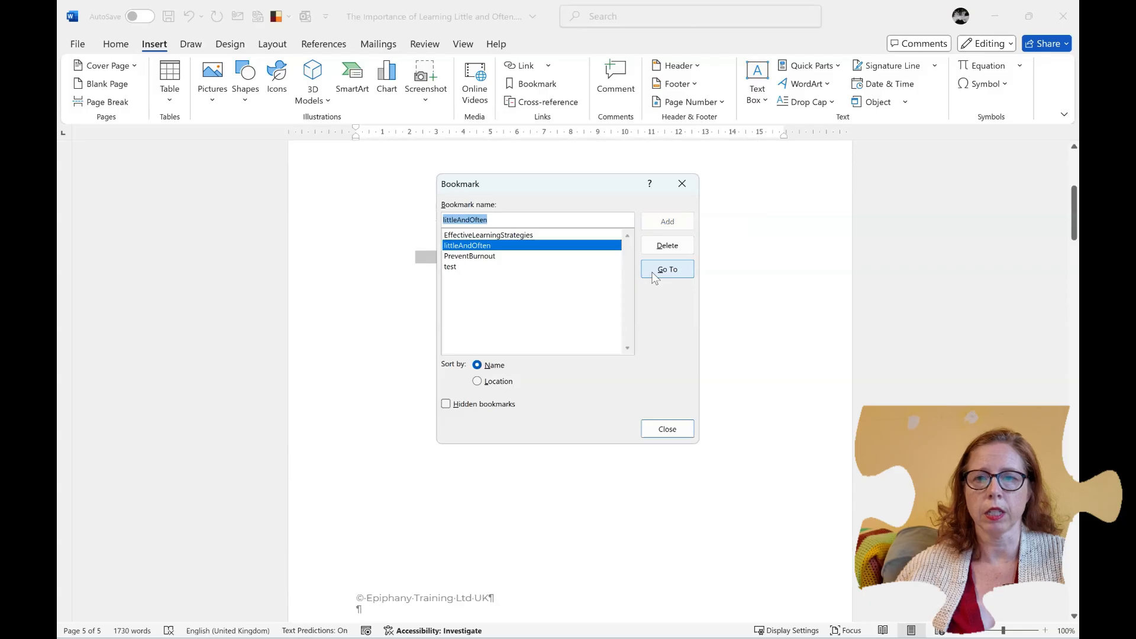
{"action": "left_click", "coordinate": [674, 429]}
{"action": "left_click", "coordinate": [609, 379]}
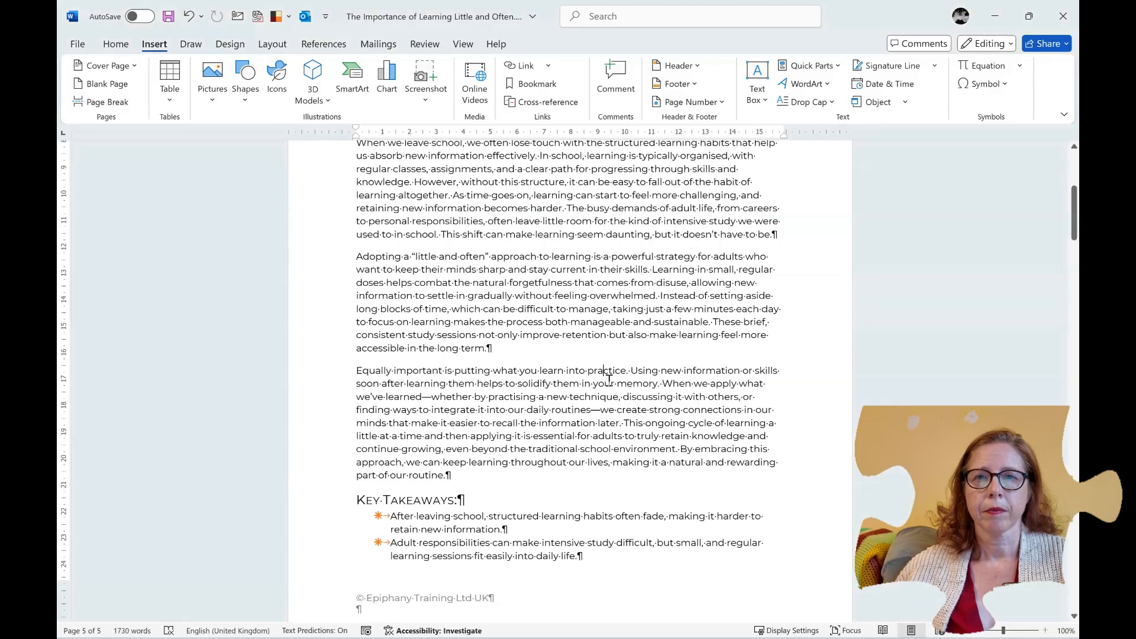
Go to the EffectiveLearningStrategies bookmark from the first page and deselect its text
{"action": "left_click", "coordinate": [535, 83]}
{"action": "left_click", "coordinate": [531, 438]}
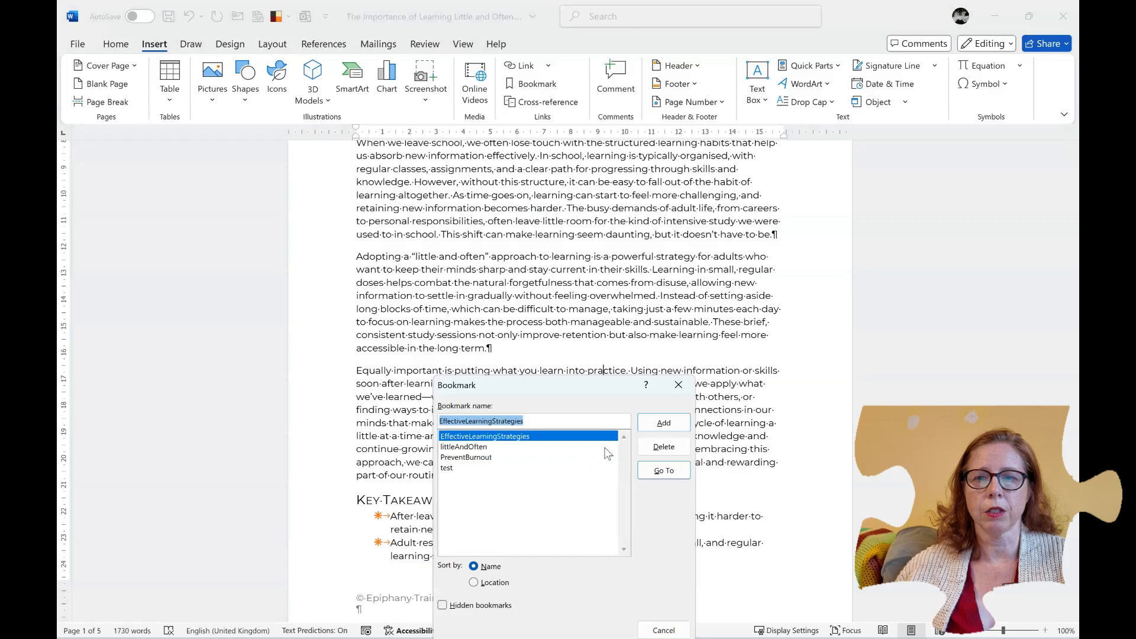
{"action": "left_click", "coordinate": [663, 471]}
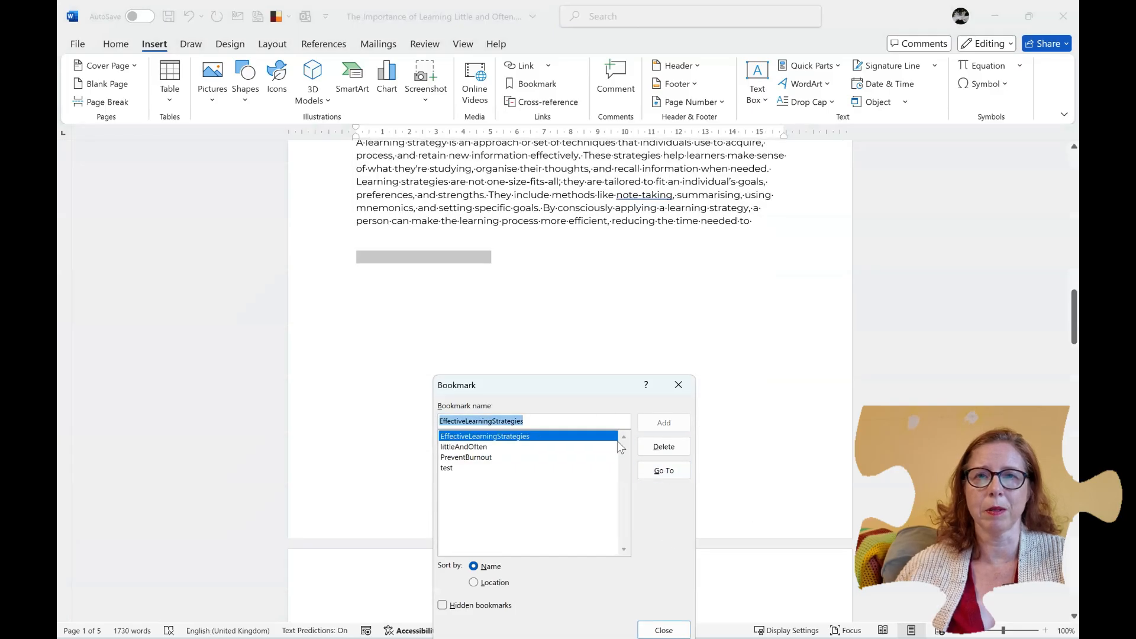
{"action": "left_click", "coordinate": [663, 629]}
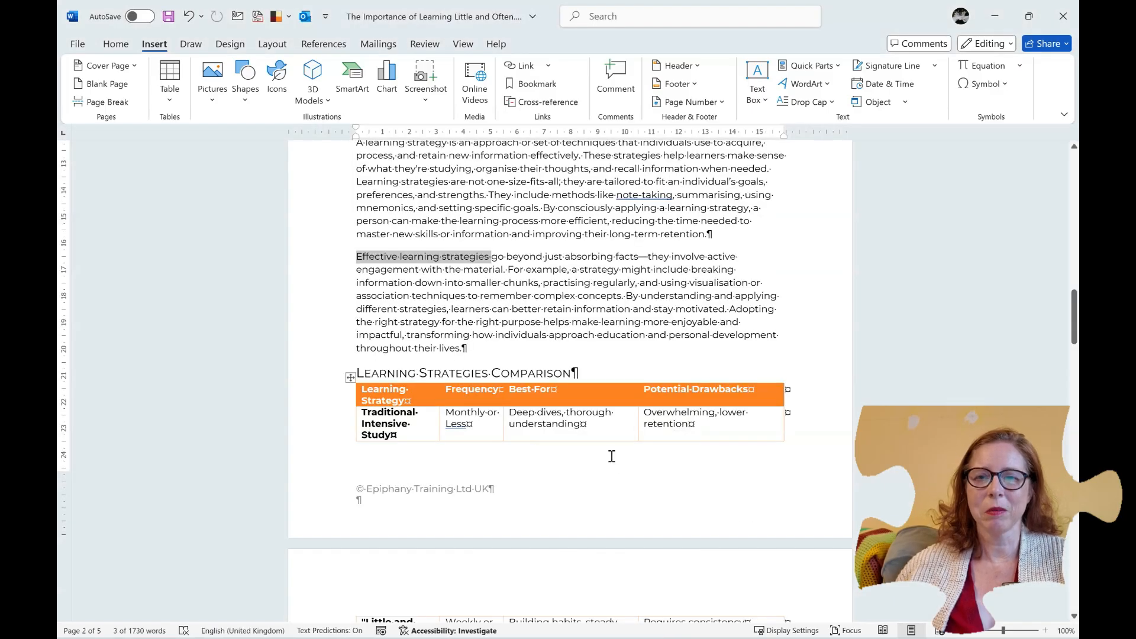
{"action": "left_click", "coordinate": [541, 260]}
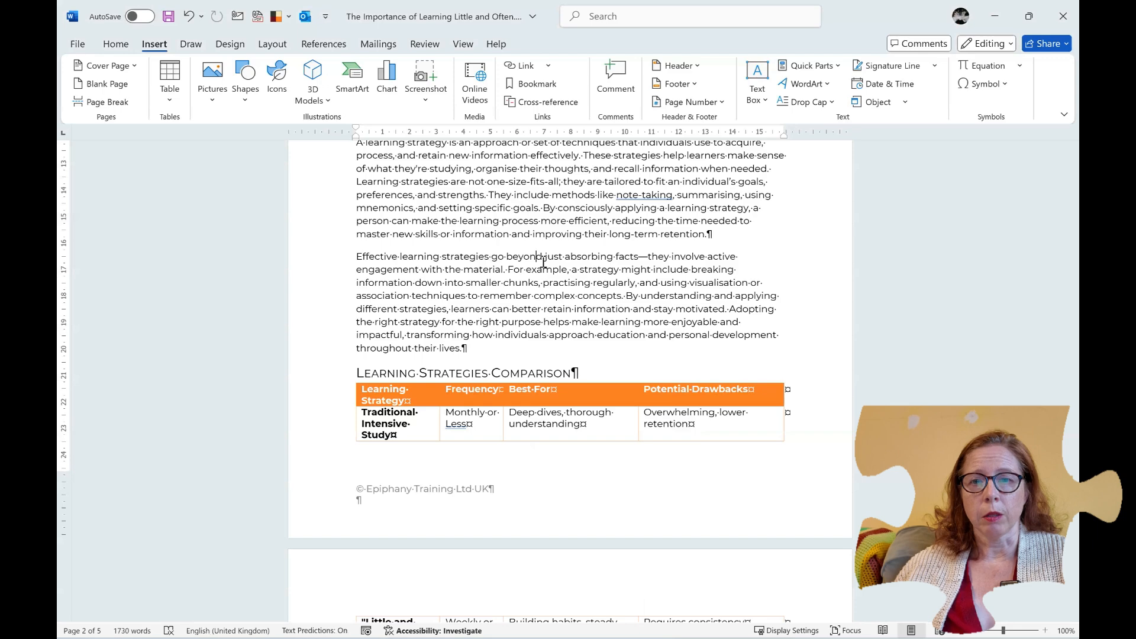
Add a bookmark named Benefits_littleAndOften at the start of the heading "Benefits of Learning Little and Often"
{"action": "scroll", "coordinate": [543, 263], "scroll_direction": "down", "scroll_amount": 2}
{"action": "scroll", "coordinate": [543, 262], "scroll_direction": "up", "scroll_amount": 15}
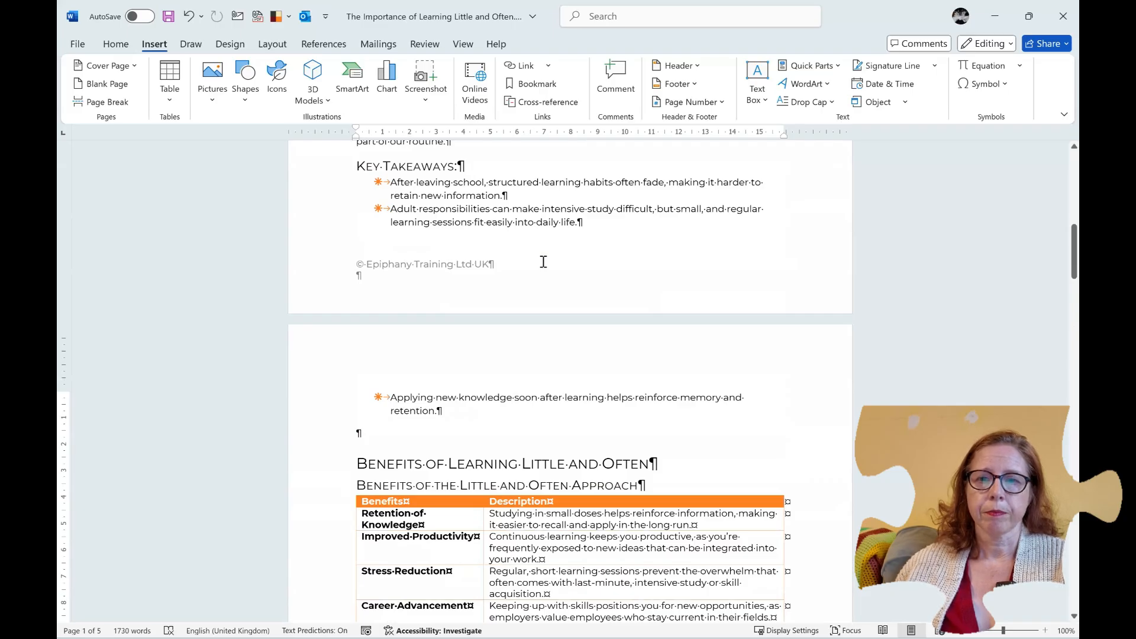
{"action": "scroll", "coordinate": [543, 262], "scroll_direction": "down", "scroll_amount": 6}
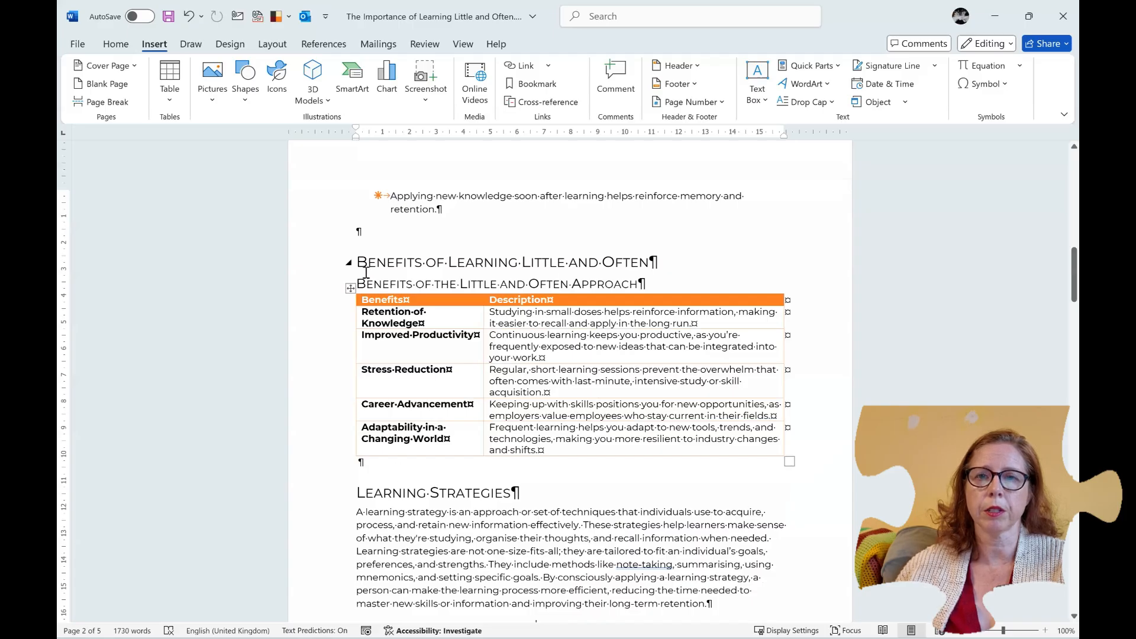
{"action": "left_click", "coordinate": [532, 84]}
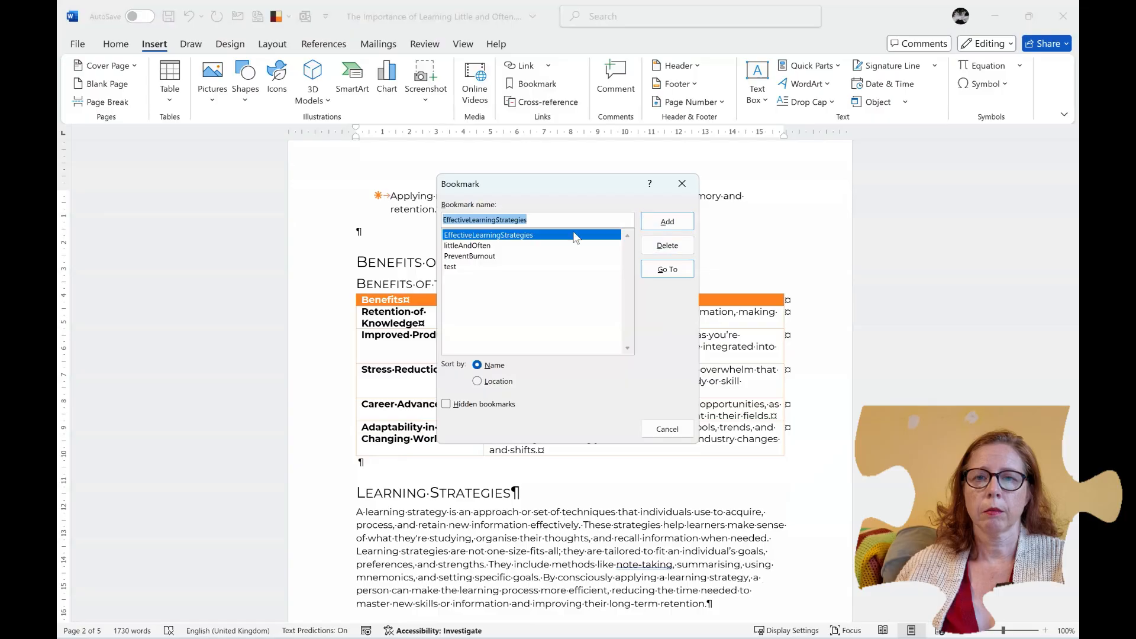
{"action": "left_click", "coordinate": [467, 245]}
{"action": "left_click", "coordinate": [447, 220]}
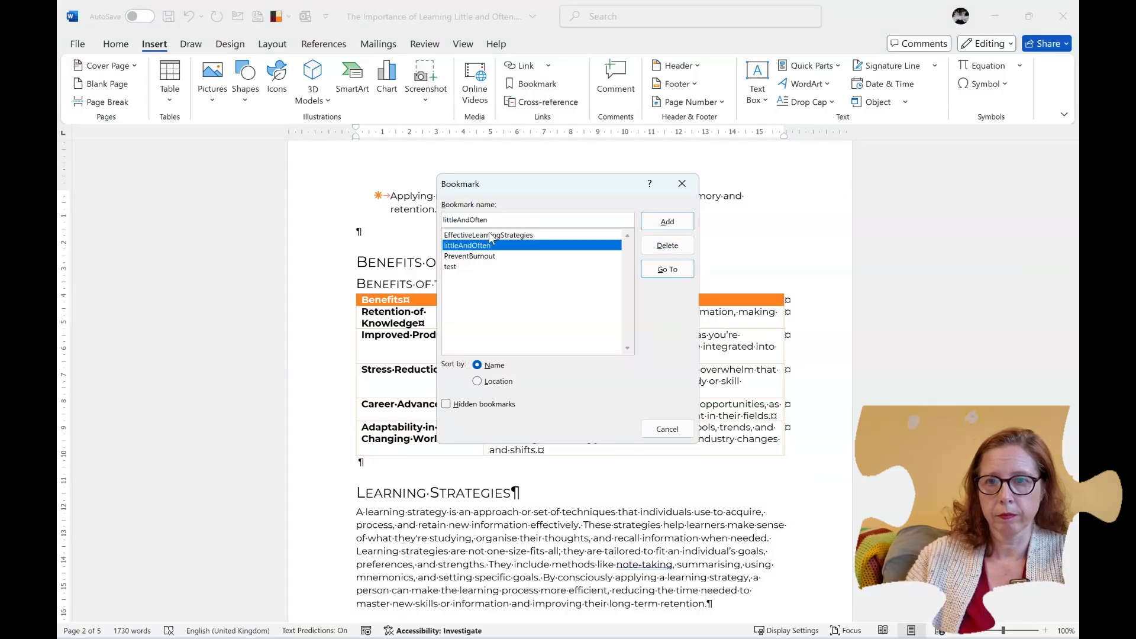
{"action": "type", "text": "Benefits_"}
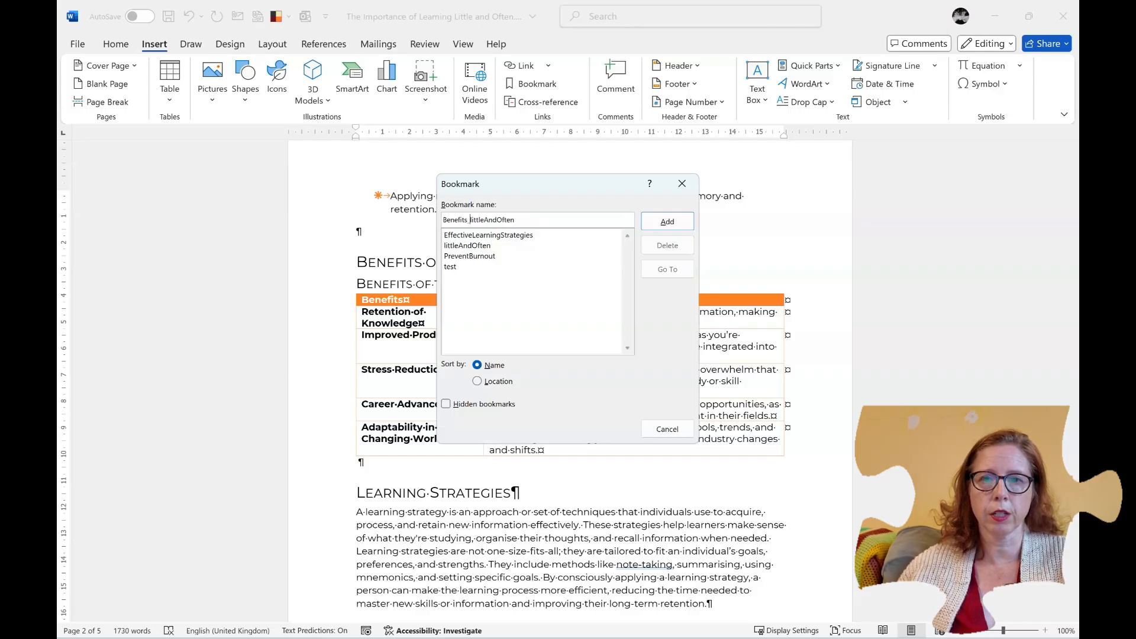
{"action": "left_click", "coordinate": [664, 226]}
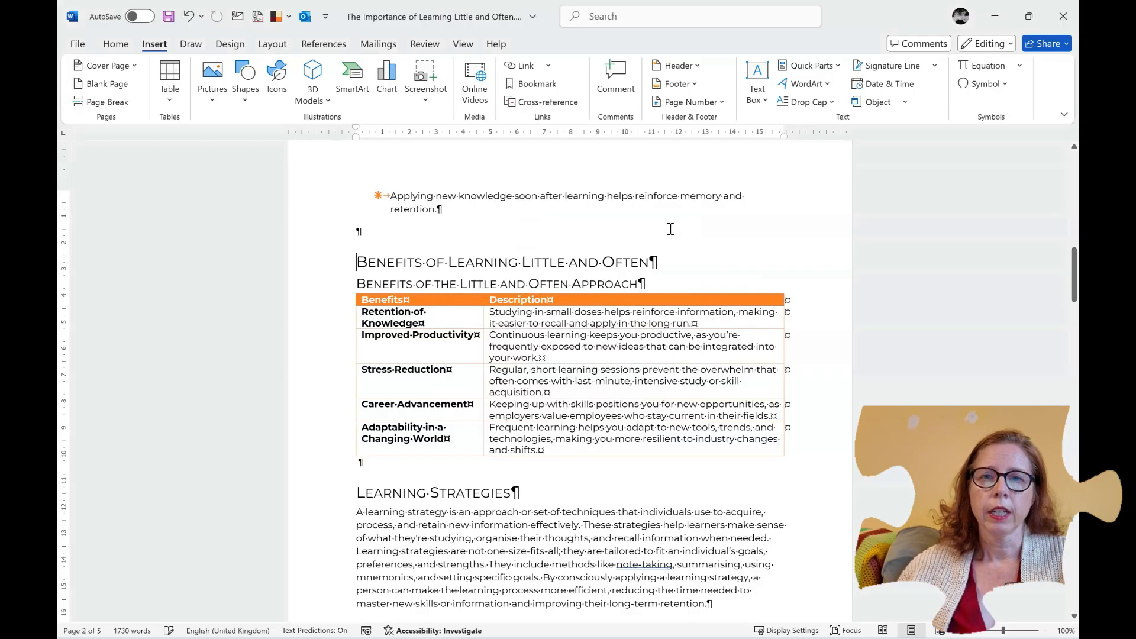
Insert "(for more info see" after "little and often" in the second paragraph under "How learning changes as we get older"
{"action": "scroll", "coordinate": [568, 266], "scroll_direction": "up", "scroll_amount": 10}
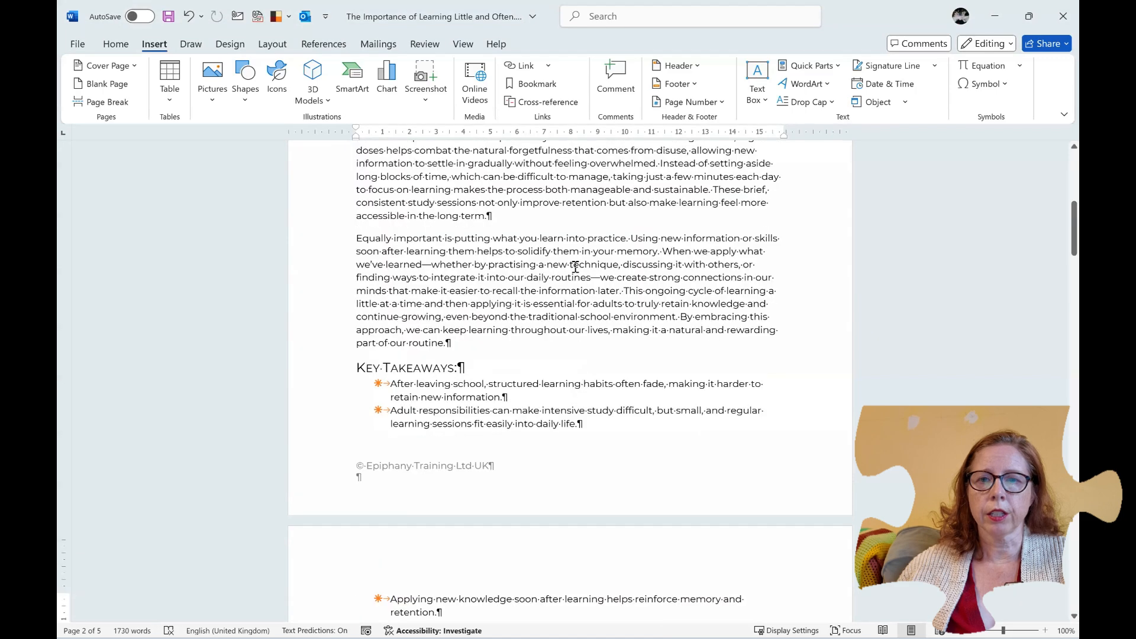
{"action": "scroll", "coordinate": [575, 266], "scroll_direction": "up", "scroll_amount": 1}
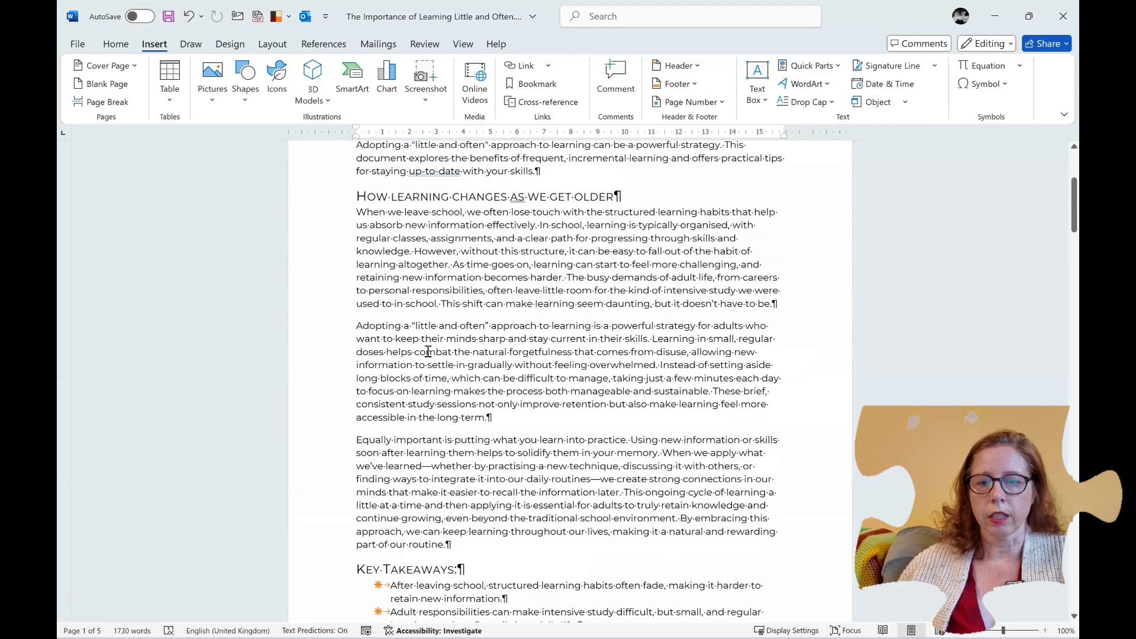
{"action": "left_click", "coordinate": [493, 329]}
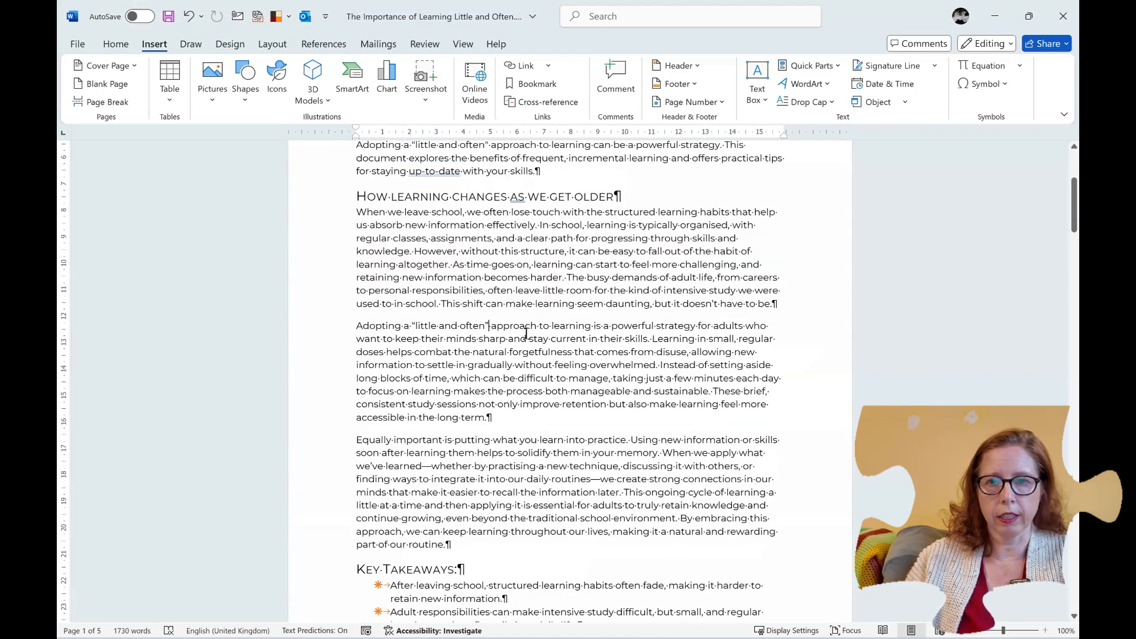
{"action": "type", "text": "("}
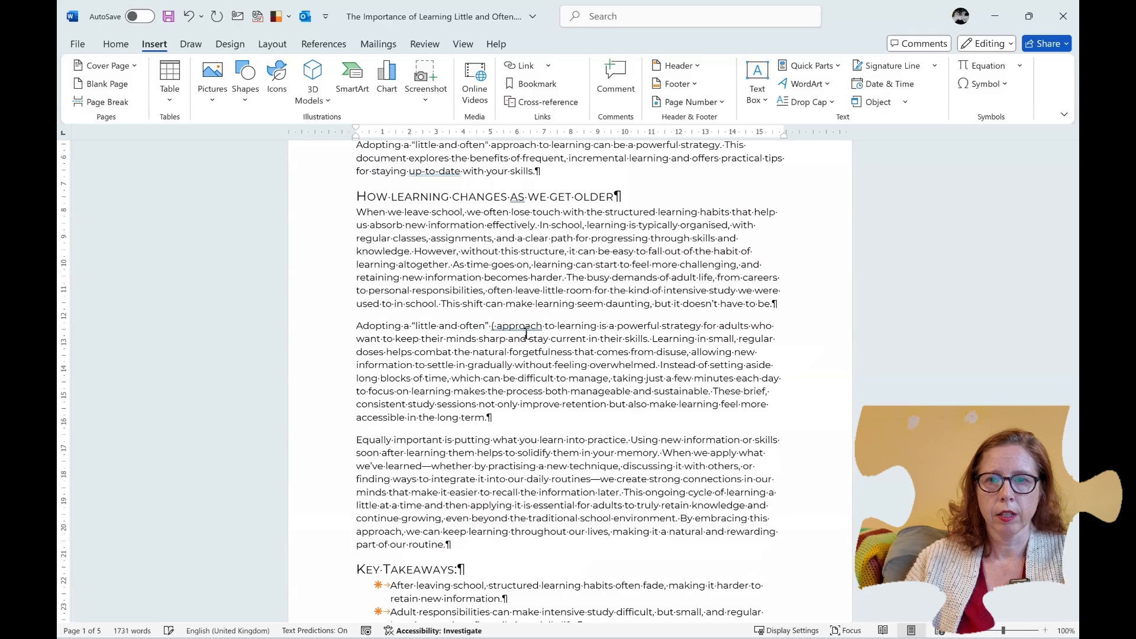
{"action": "type", "text": "for more inf"}
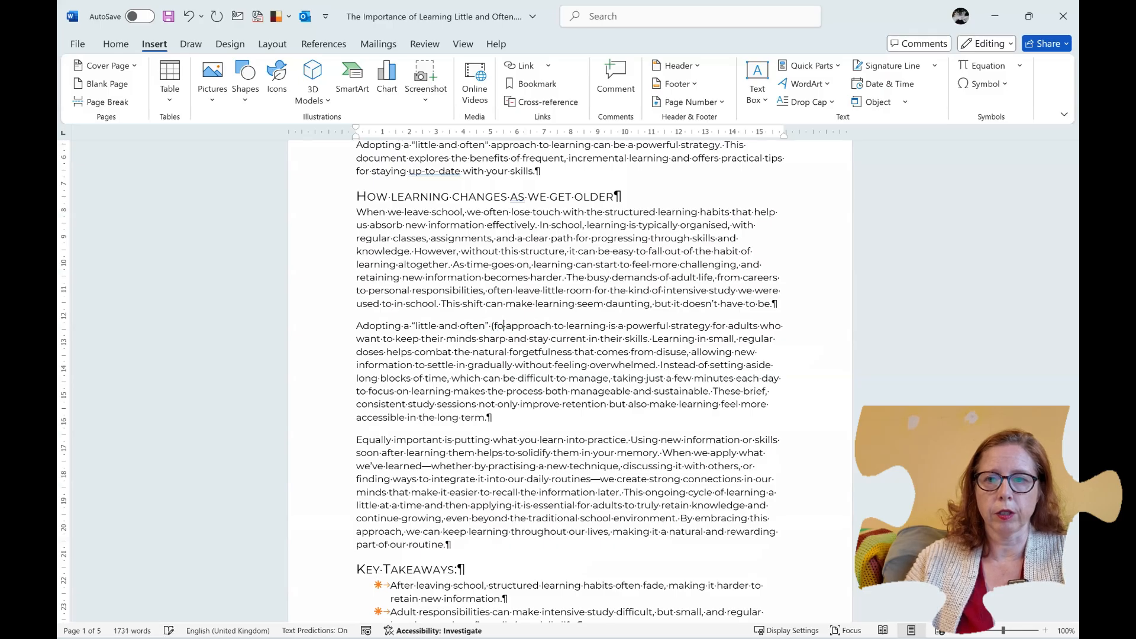
{"action": "type", "text": "o see"}
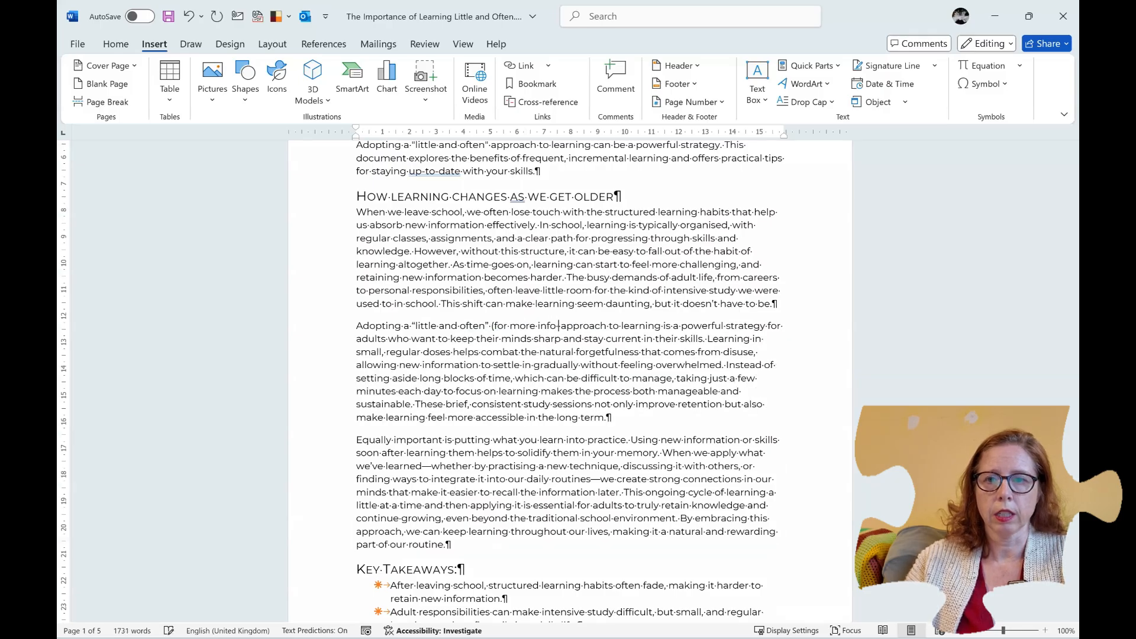
{"action": "key", "text": "BackSpace"}
{"action": "key", "text": "BackSpace"}
{"action": "key", "text": "BackSpace"}
{"action": "key", "text": "BackSpace"}
{"action": "type", "text": "goto"}
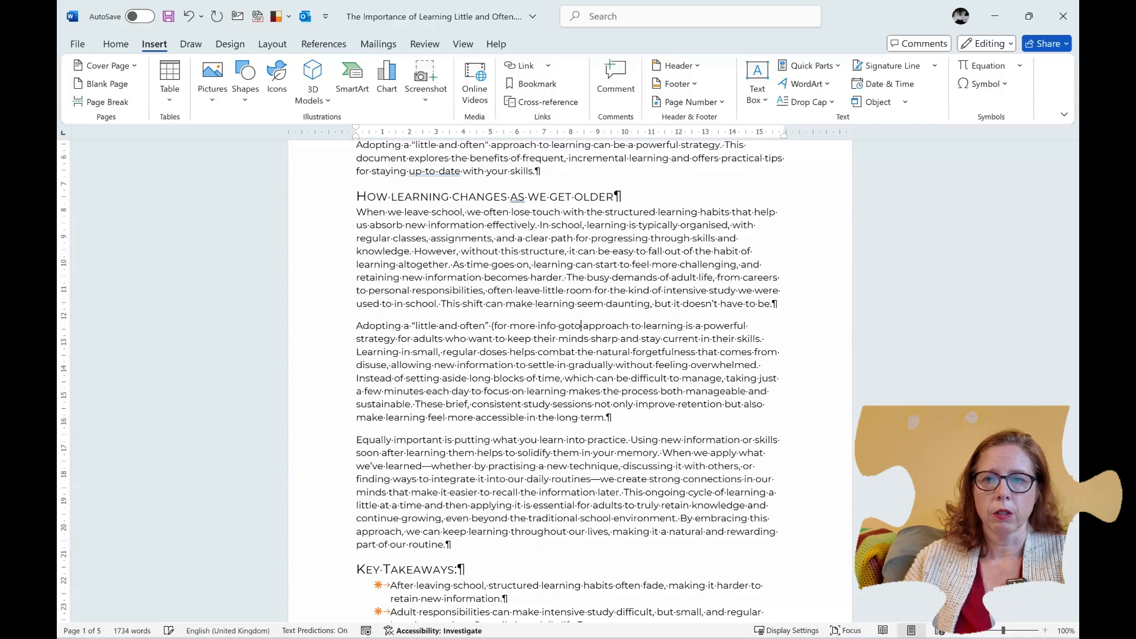
{"action": "key", "text": "BackSpace"}
{"action": "key", "text": "BackSpace"}
{"action": "key", "text": "BackSpace"}
{"action": "key", "text": "BackSpace"}
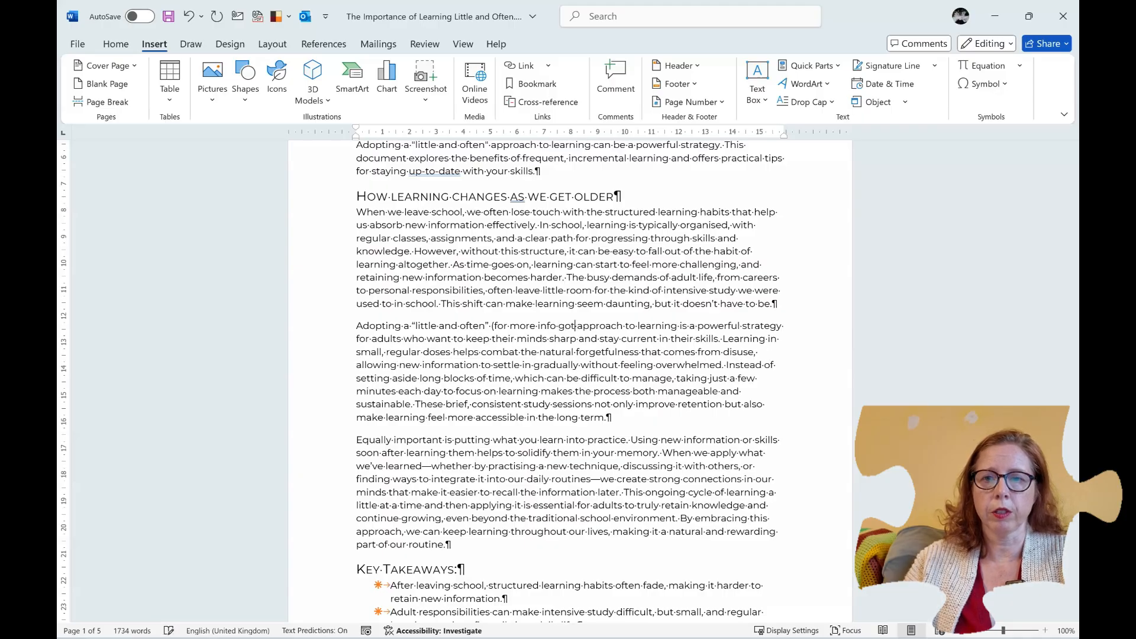
{"action": "type", "text": "see"}
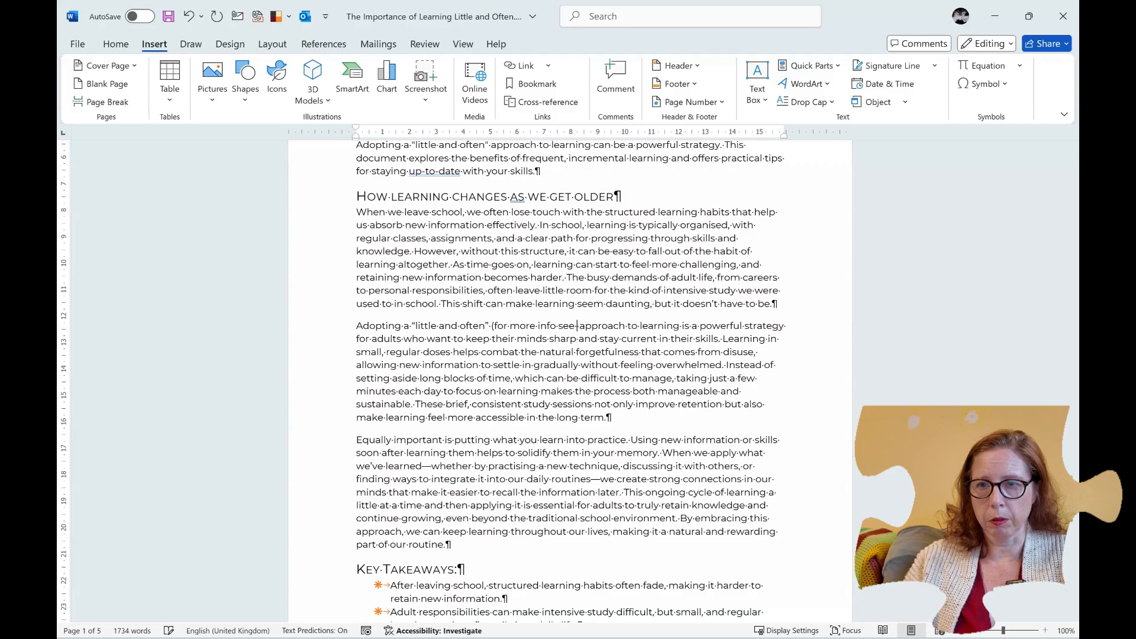
Close the parenthesis after "for more info see" and try to insert a linked cross-reference to the bookmark text of Benefits_littleAndOften inside it
{"action": "type", "text": " )"}
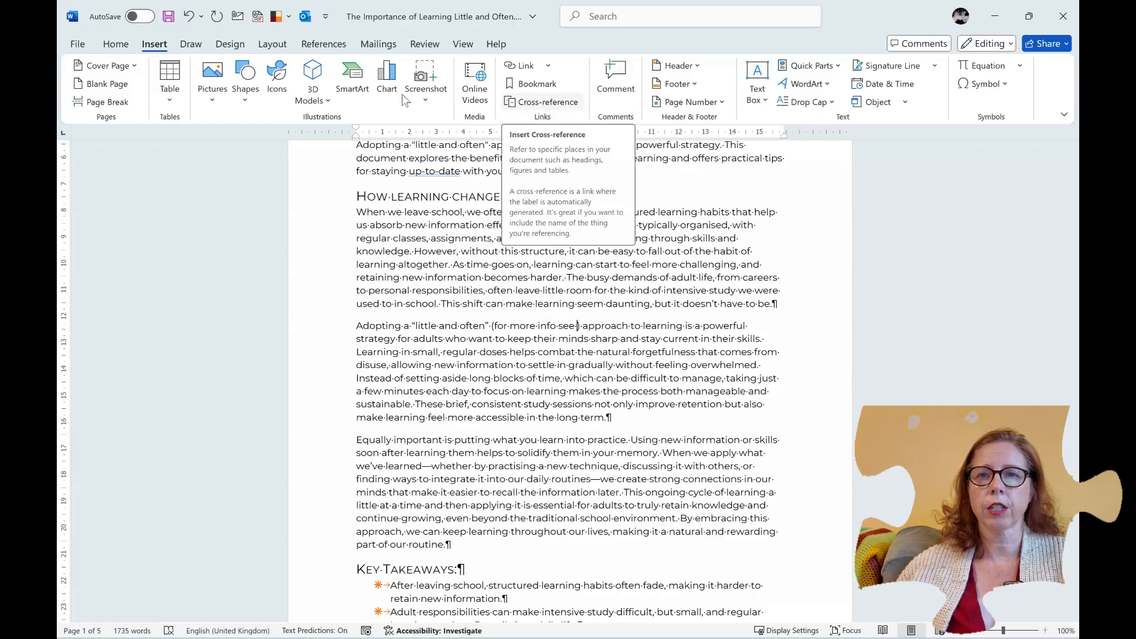
{"action": "left_click", "coordinate": [535, 103]}
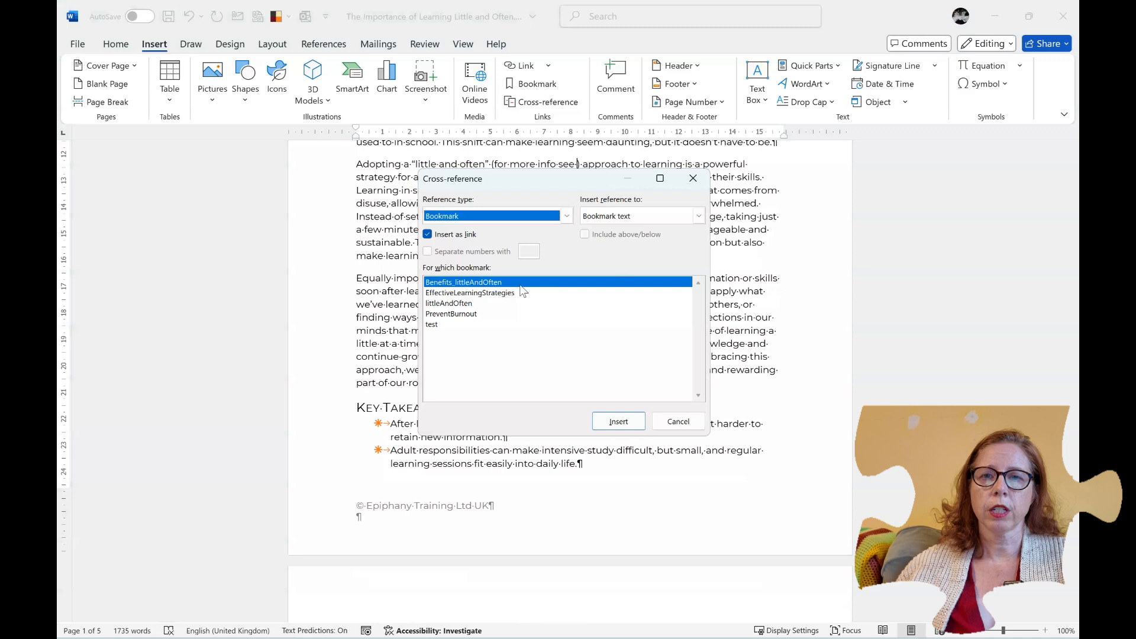
{"action": "left_click", "coordinate": [566, 217]}
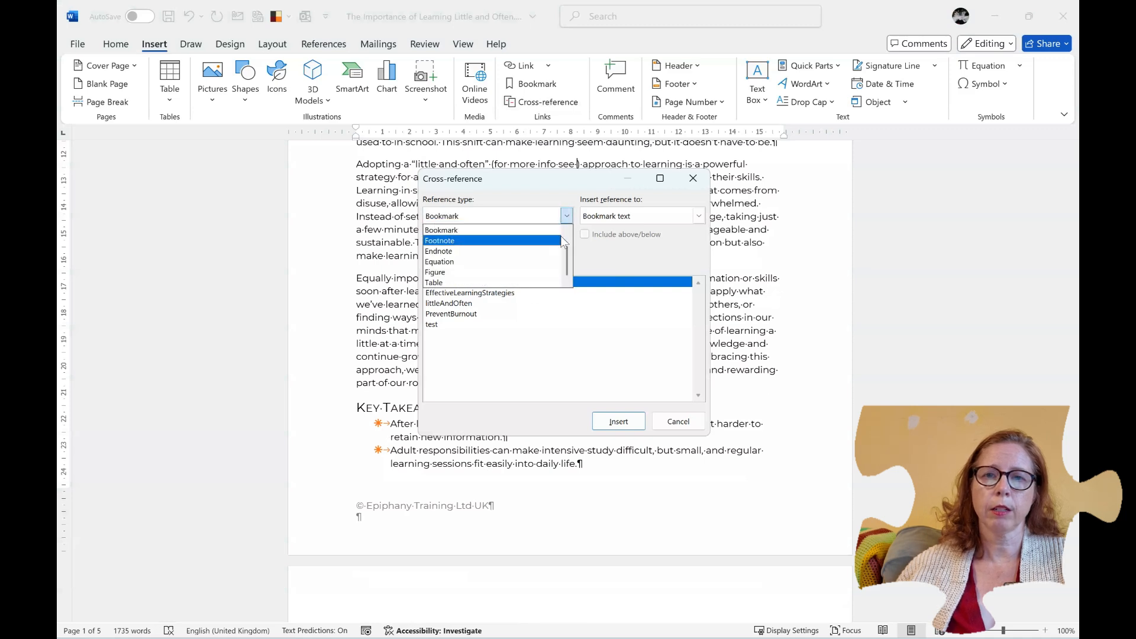
{"action": "left_click_drag", "start_coordinate": [567, 250], "coordinate": [570, 237]}
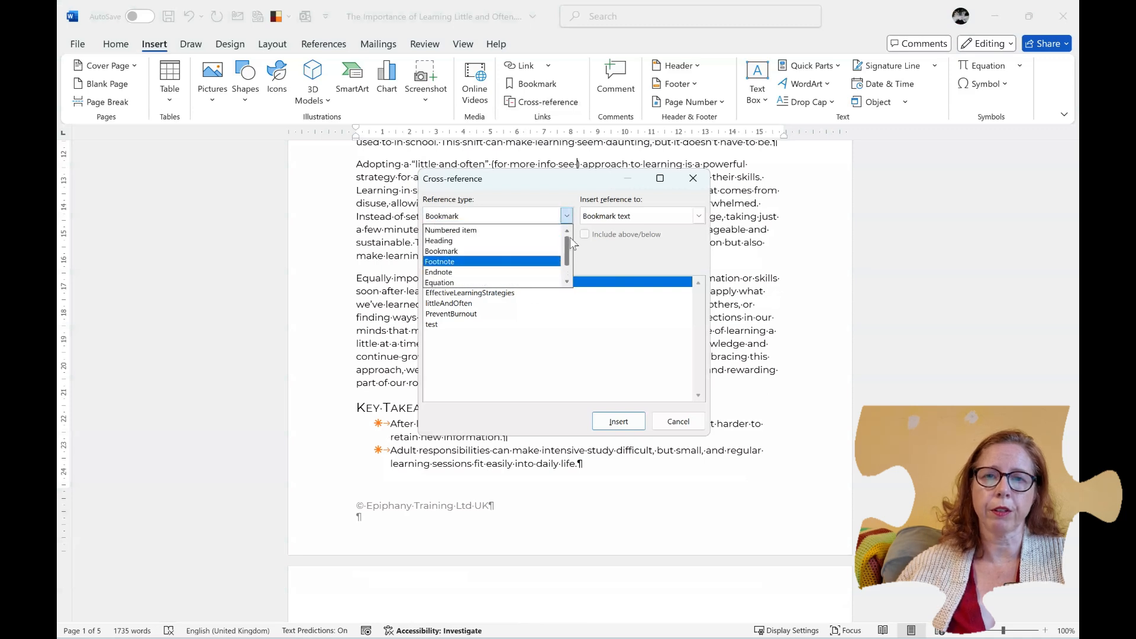
{"action": "left_click", "coordinate": [452, 257]}
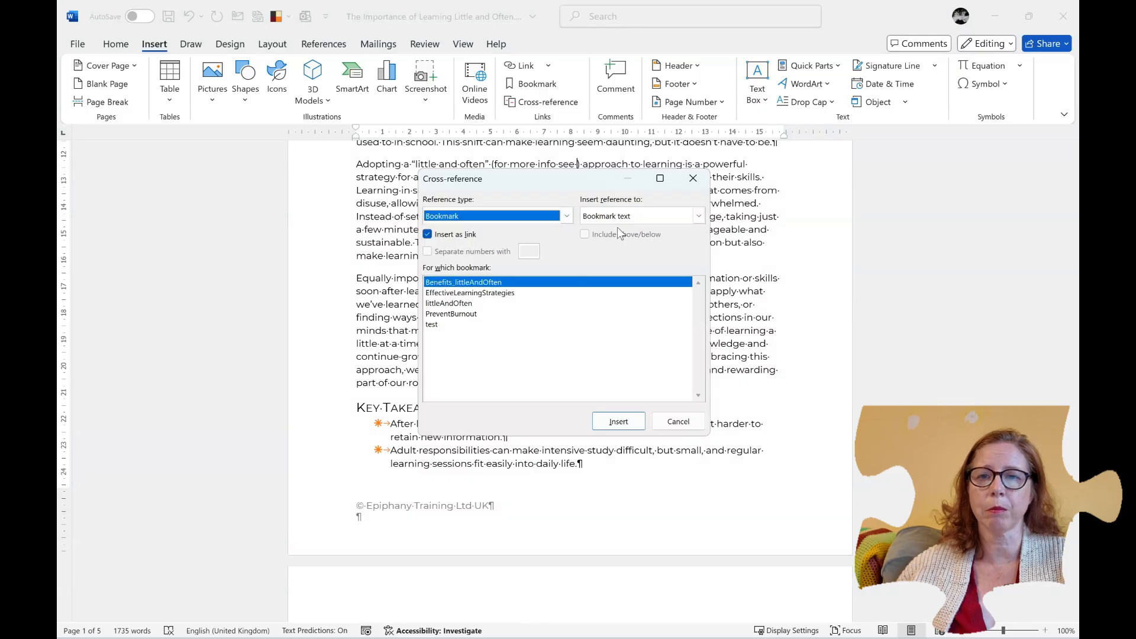
{"action": "left_click", "coordinate": [699, 216]}
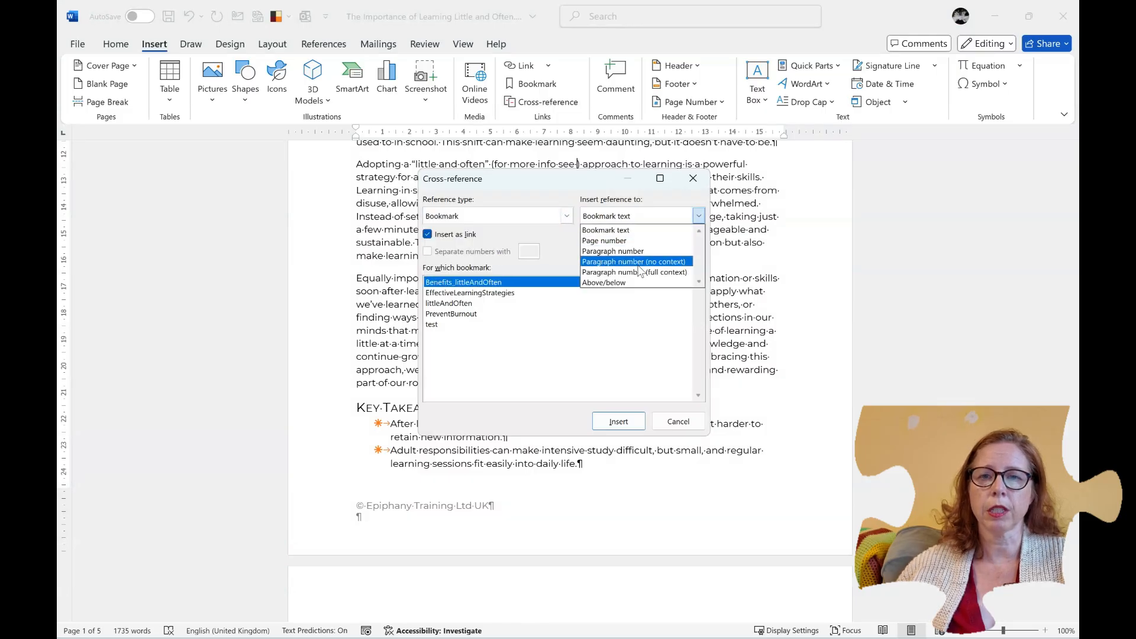
{"action": "left_click", "coordinate": [638, 232]}
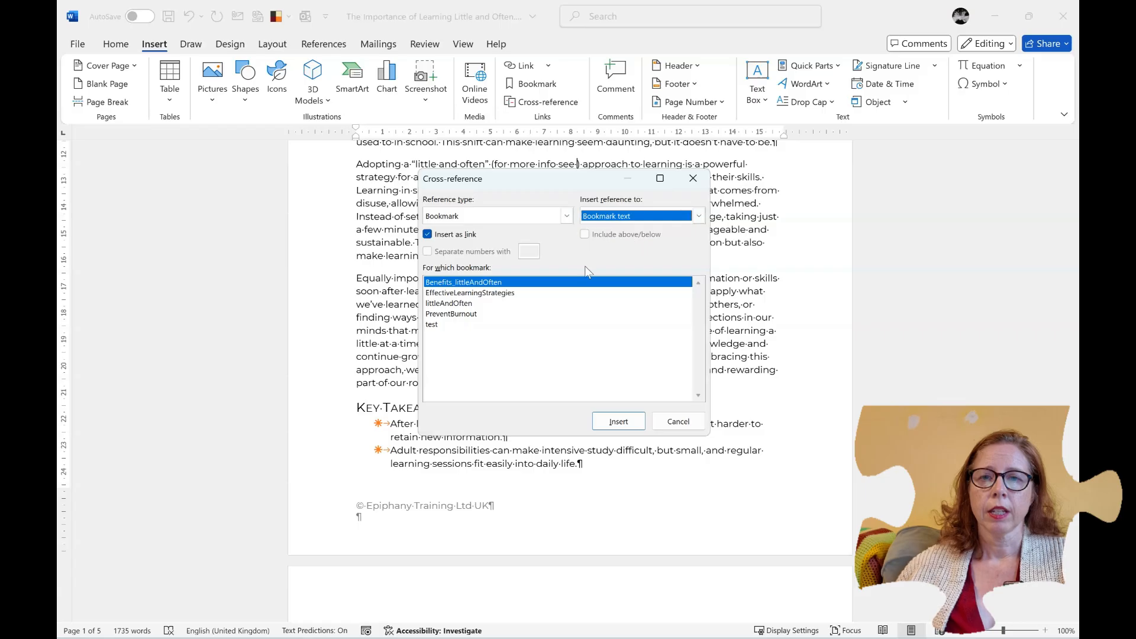
{"action": "left_click", "coordinate": [472, 284]}
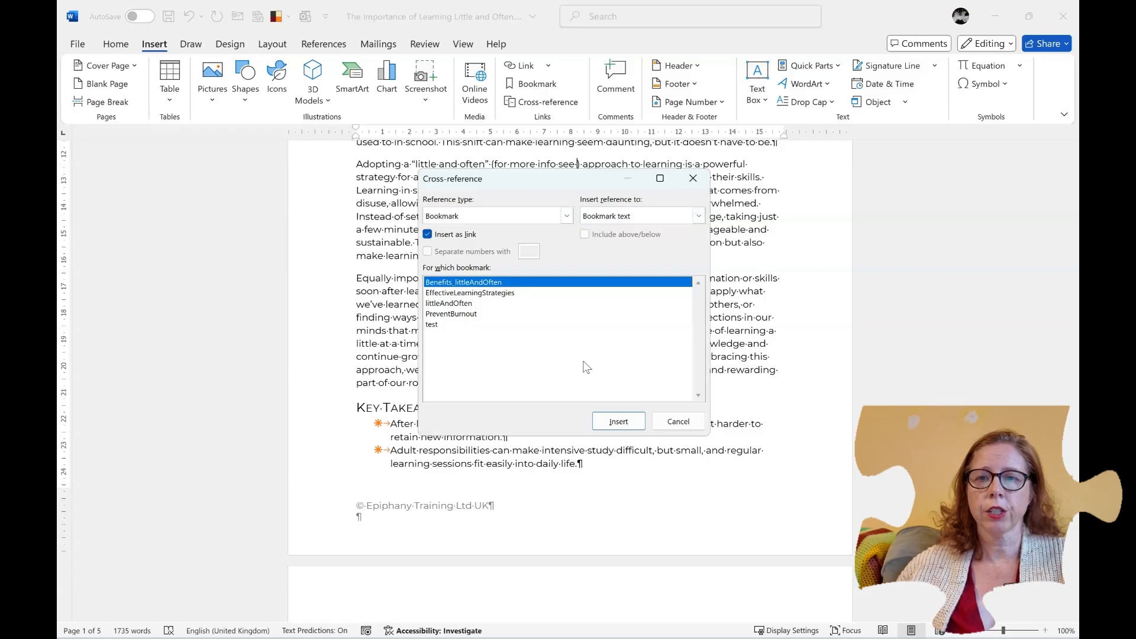
{"action": "left_click", "coordinate": [618, 422]}
{"action": "left_click", "coordinate": [679, 421]}
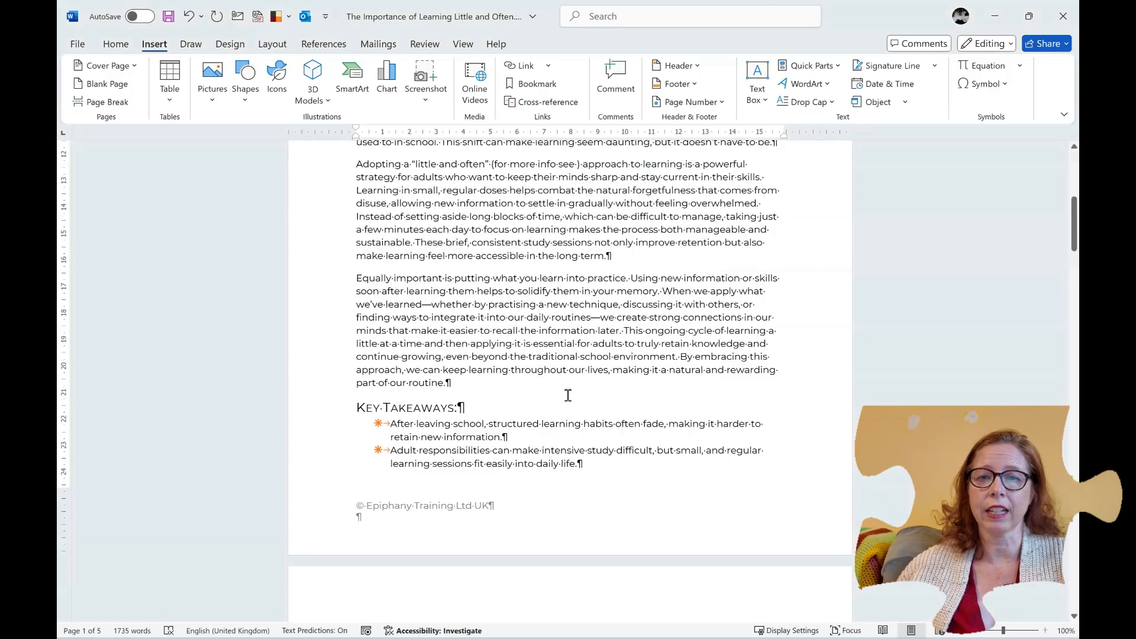
Reassign the Benefits_littleAndOften bookmark to cover the entire heading "Benefits of Learning Little and Often"
{"action": "scroll", "coordinate": [537, 406], "scroll_direction": "down", "scroll_amount": 4}
{"action": "scroll", "coordinate": [538, 407], "scroll_direction": "down", "scroll_amount": 5}
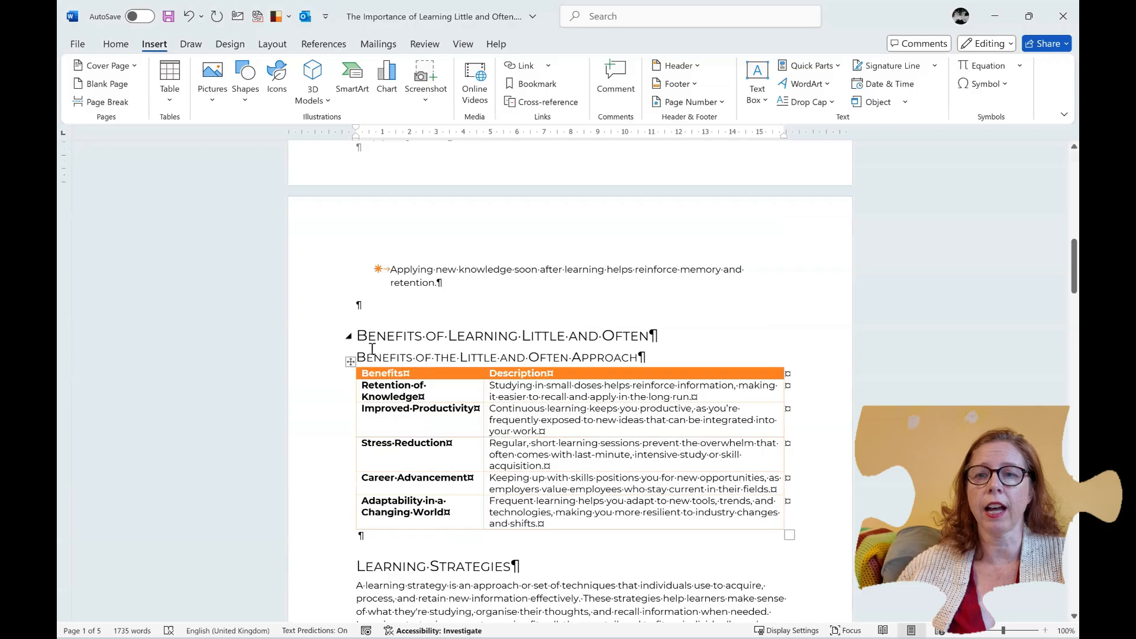
{"action": "left_click_drag", "start_coordinate": [358, 343], "coordinate": [658, 338]}
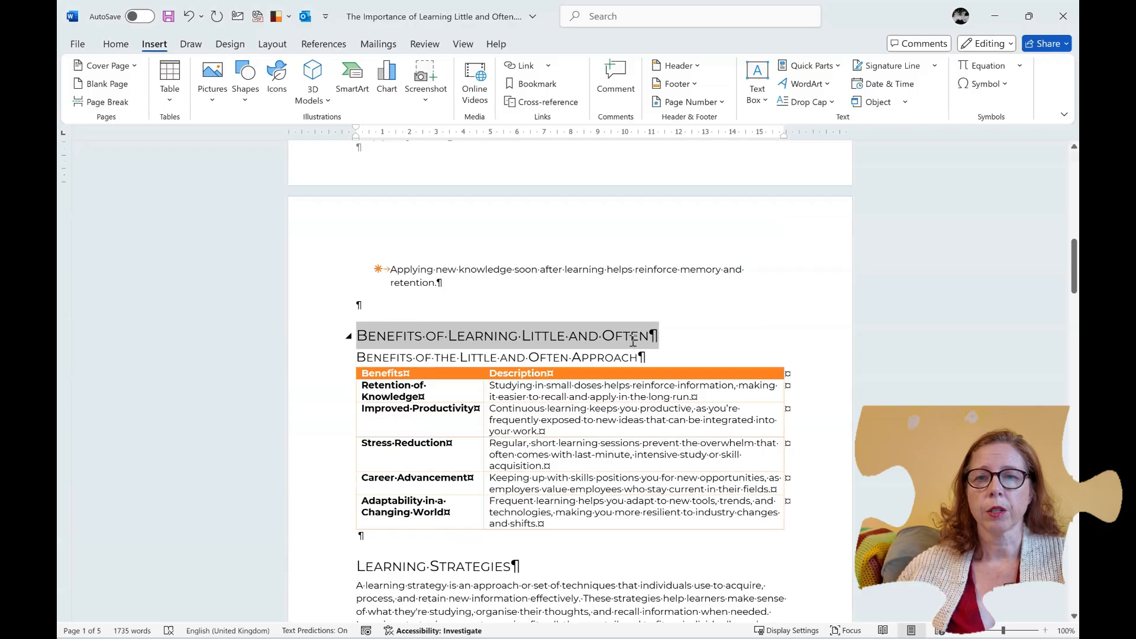
{"action": "left_click", "coordinate": [537, 84]}
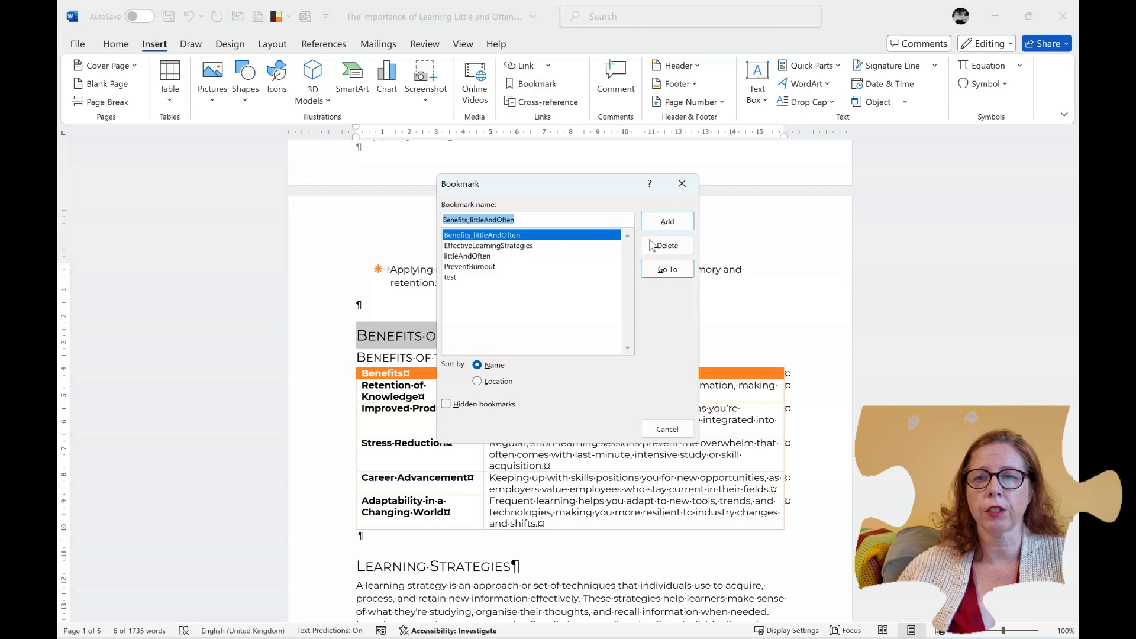
{"action": "left_click", "coordinate": [665, 223]}
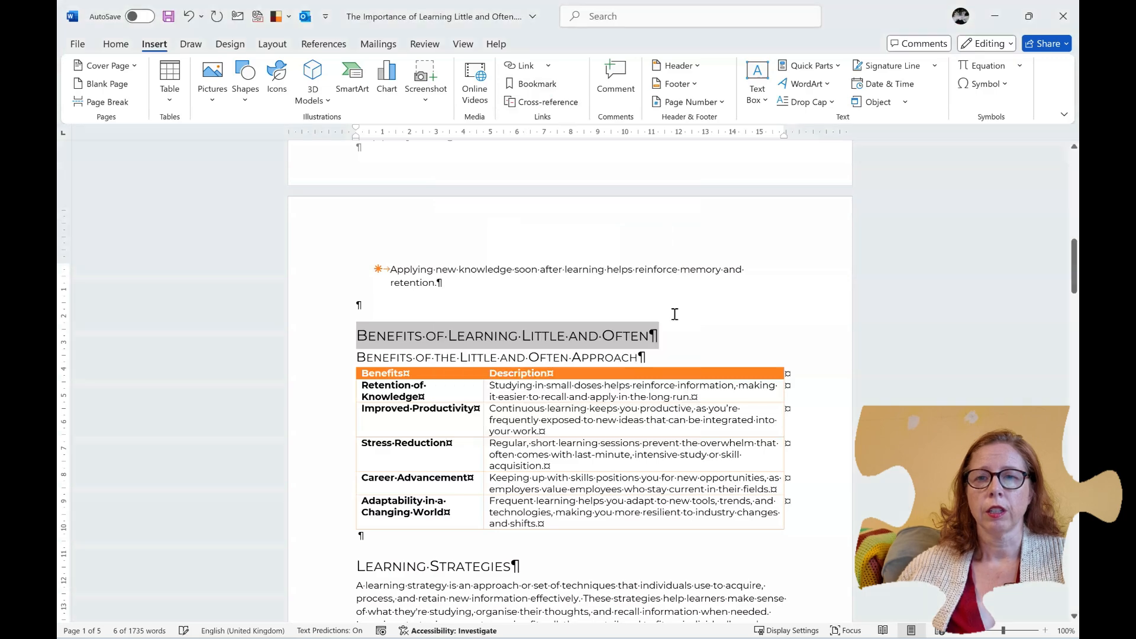
{"action": "key", "text": "Right"}
Insert a linked cross-reference to the bookmark text of Benefits_littleAndOften inside the parentheses after "for more info see"
{"action": "scroll", "coordinate": [579, 336], "scroll_direction": "up", "scroll_amount": 10}
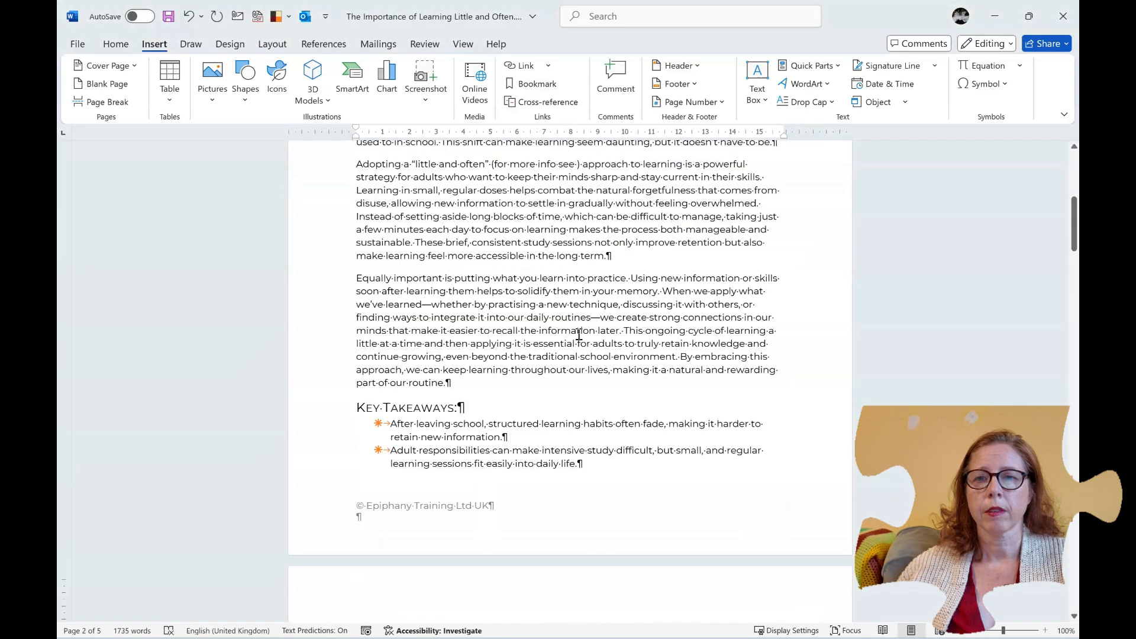
{"action": "left_click", "coordinate": [578, 231]}
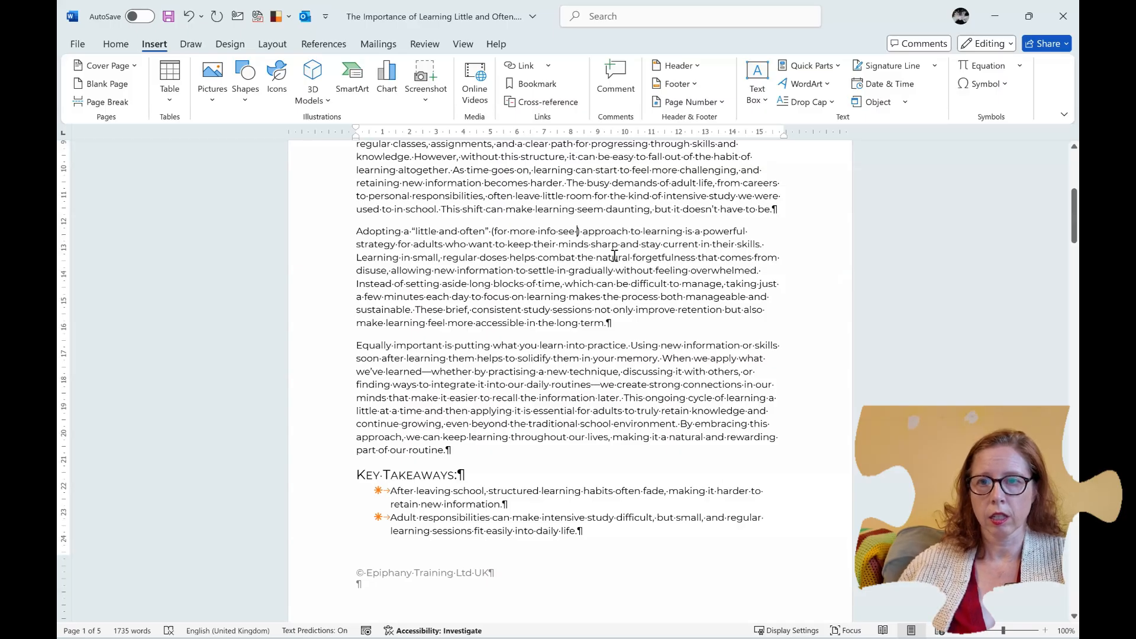
{"action": "key", "text": "BackSpace"}
{"action": "scroll", "coordinate": [607, 237], "scroll_direction": "down", "scroll_amount": 1}
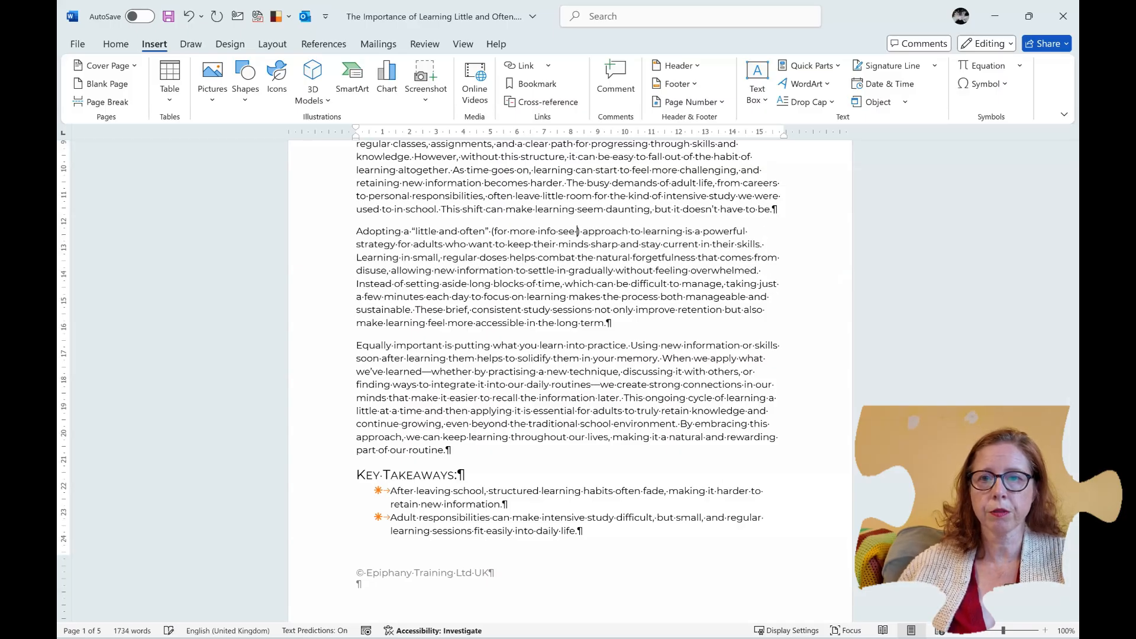
{"action": "left_click", "coordinate": [549, 102]}
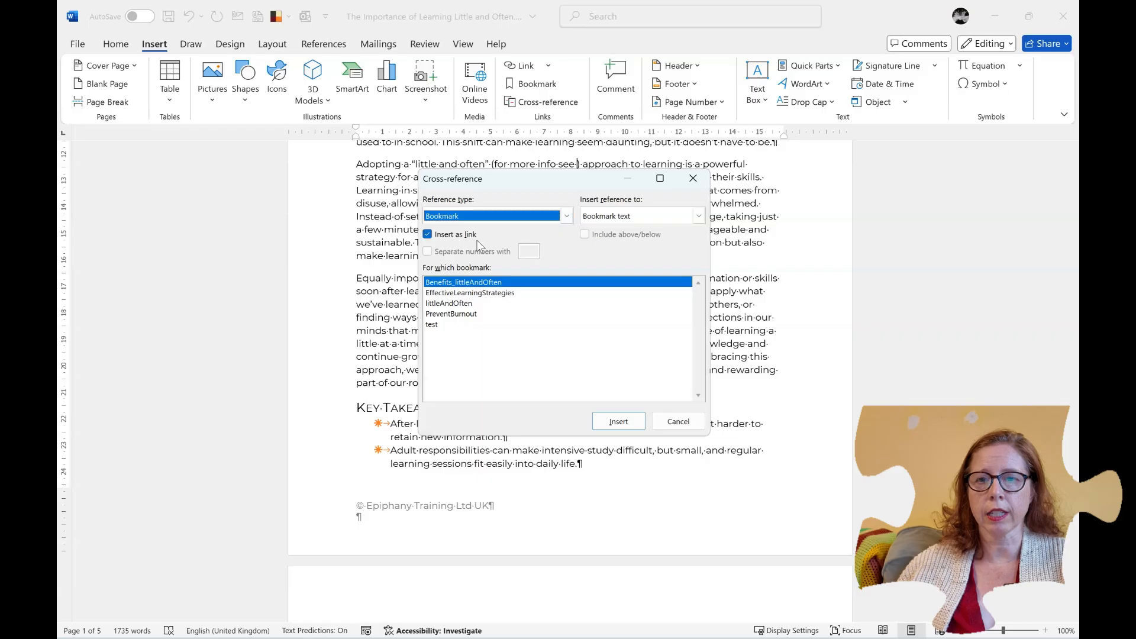
{"action": "left_click", "coordinate": [619, 420]}
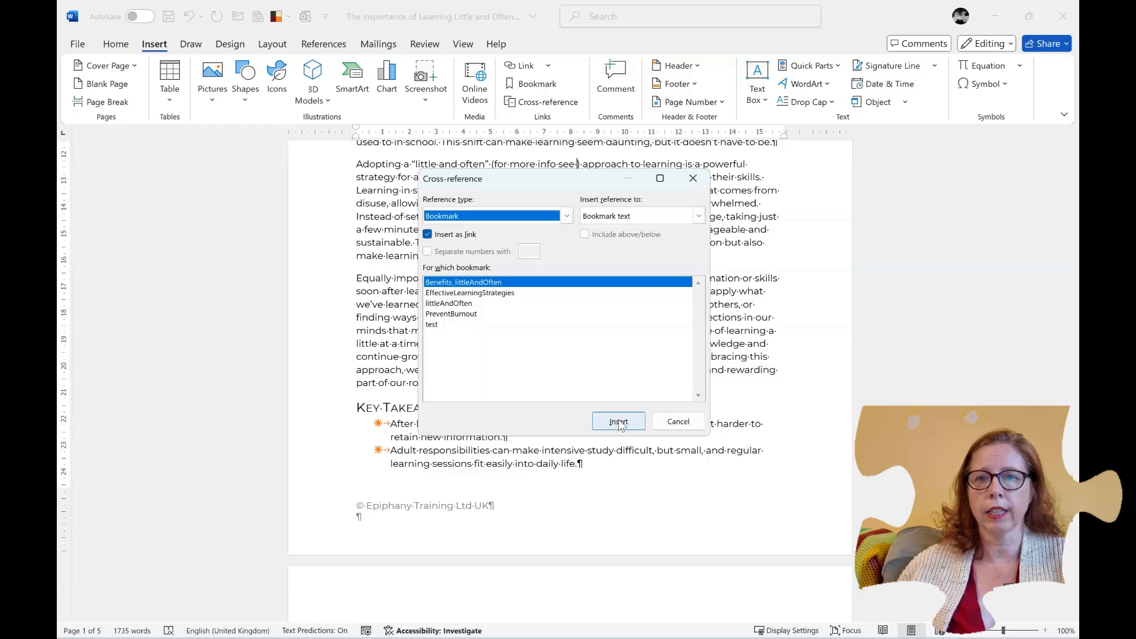
{"action": "left_click", "coordinate": [678, 422]}
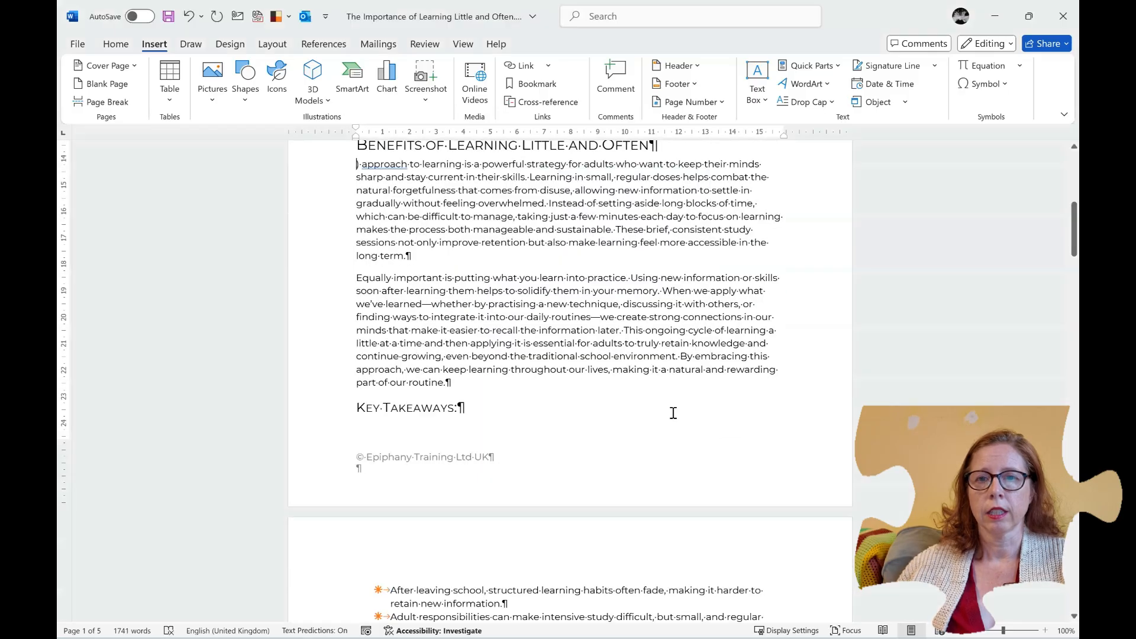
Apply the Normal style to the "Adopting a little and often" paragraph and join it with the paragraph that follows
{"action": "scroll", "coordinate": [582, 300], "scroll_direction": "up", "scroll_amount": 3}
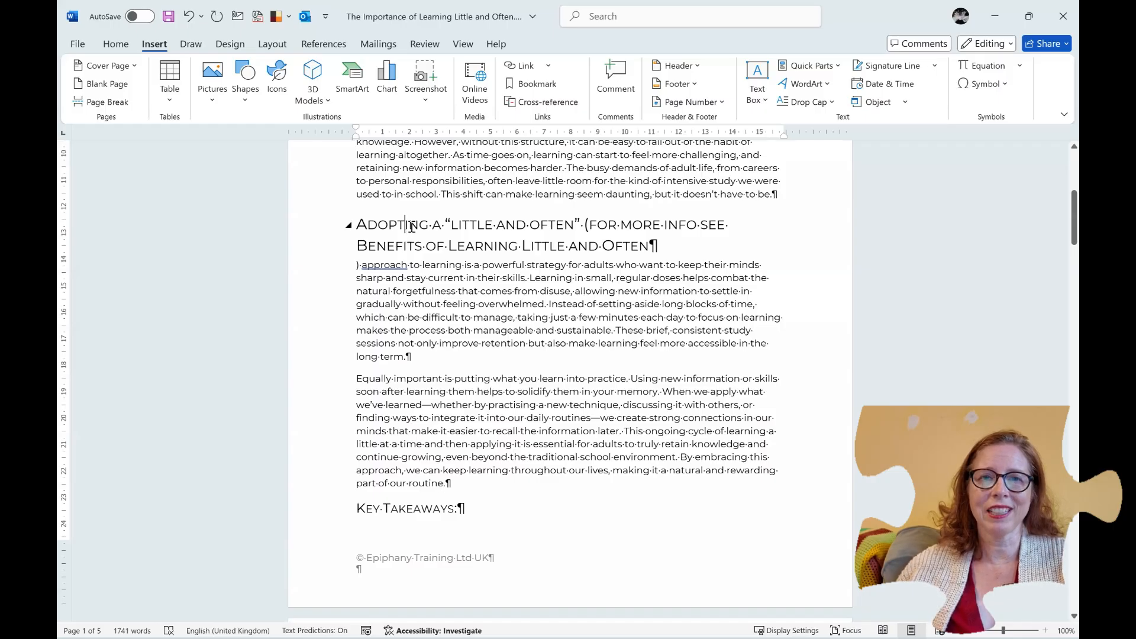
{"action": "left_click", "coordinate": [116, 43]}
{"action": "left_click", "coordinate": [572, 88]}
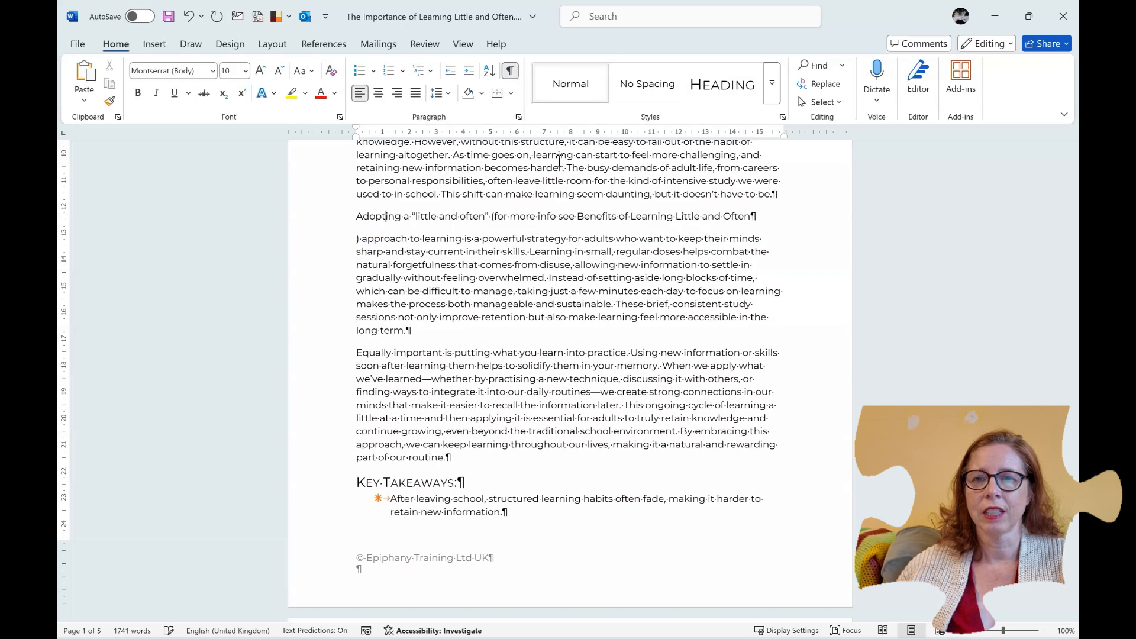
{"action": "left_click", "coordinate": [767, 225]}
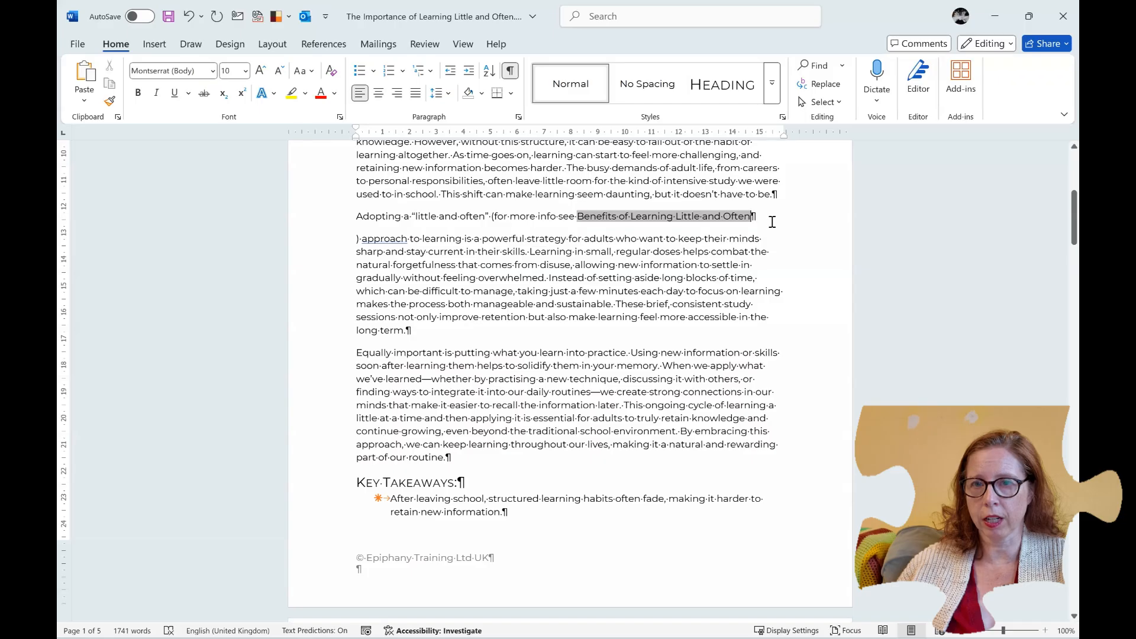
{"action": "key", "text": "Right"}
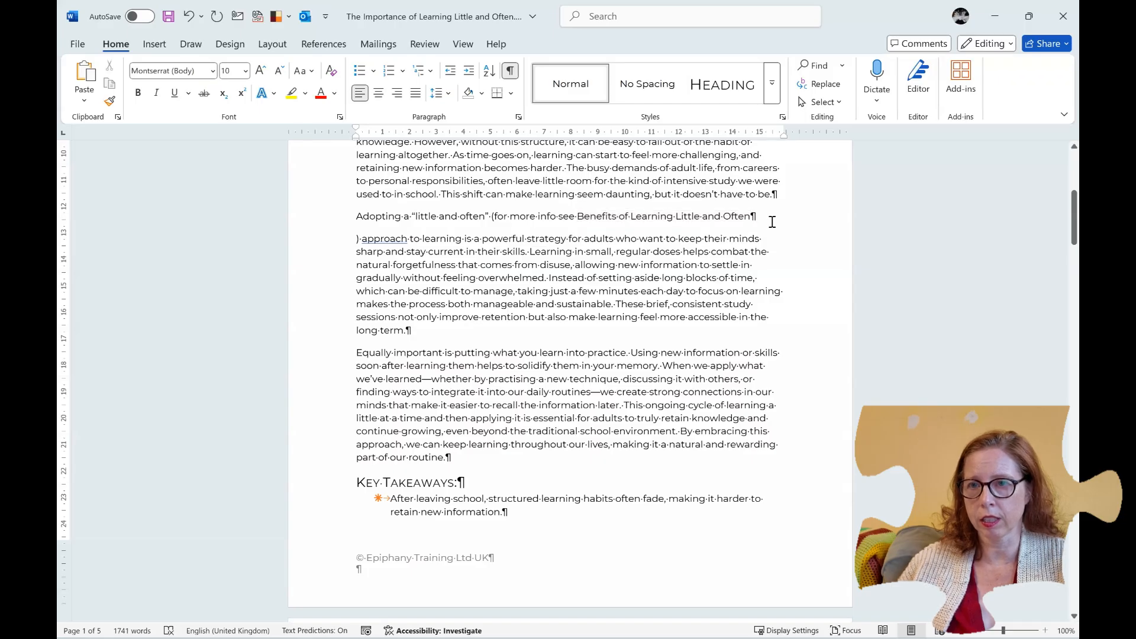
{"action": "key", "text": "Left"}
{"action": "key", "text": "Delete"}
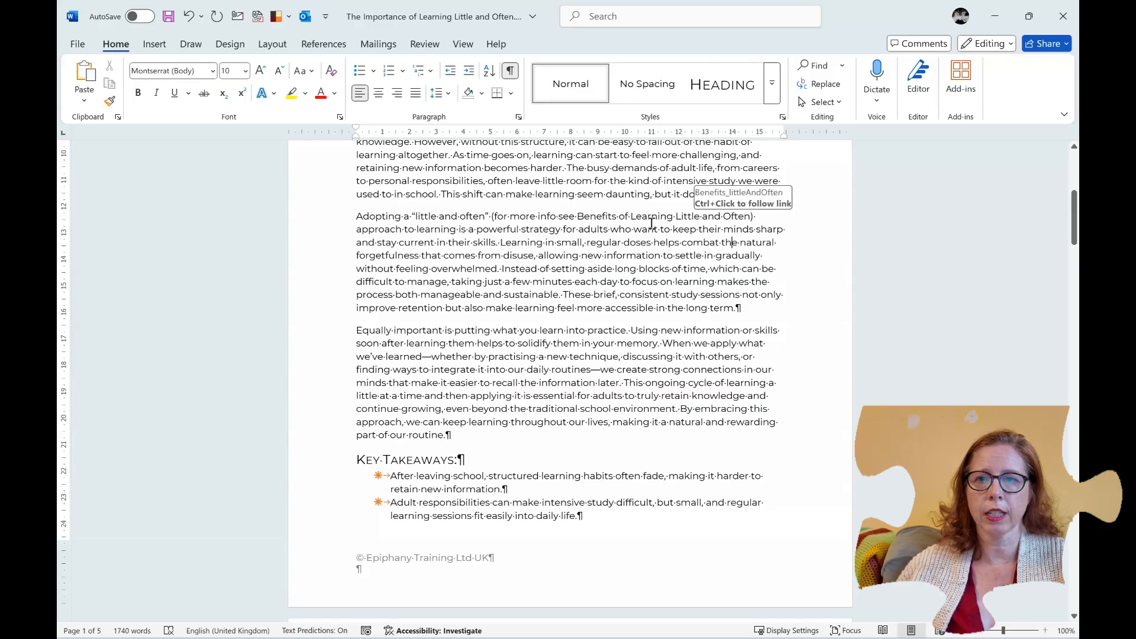
Follow the "Benefits of Learning Little and Often" cross-reference to its heading and return to the first page
{"action": "left_click", "coordinate": [698, 222], "text": "ctrl"}
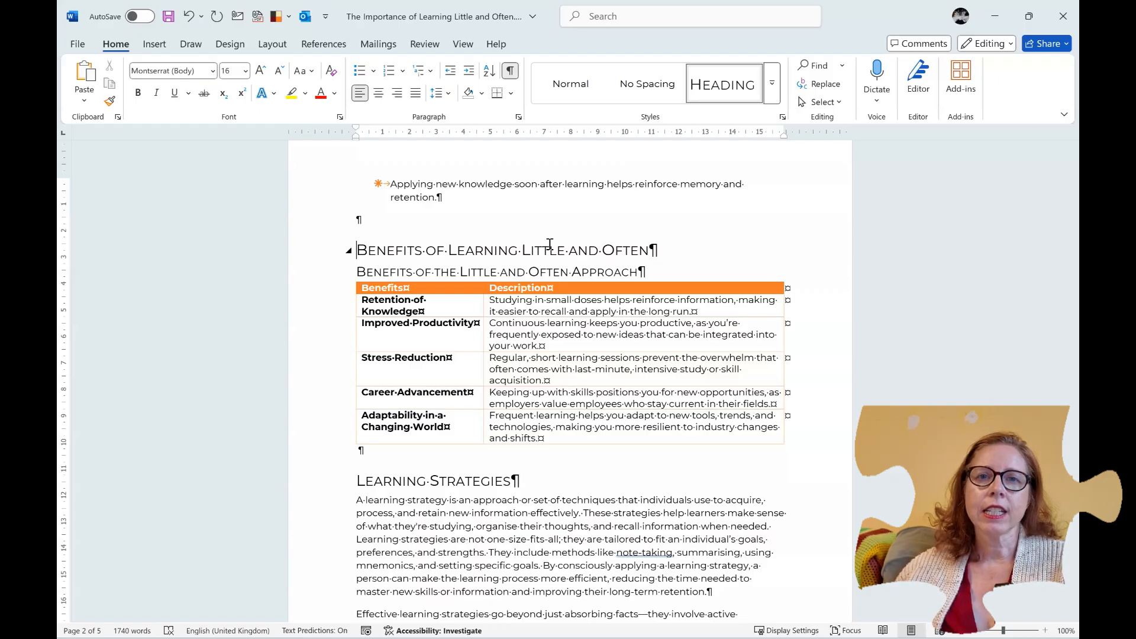
{"action": "left_click", "coordinate": [152, 44]}
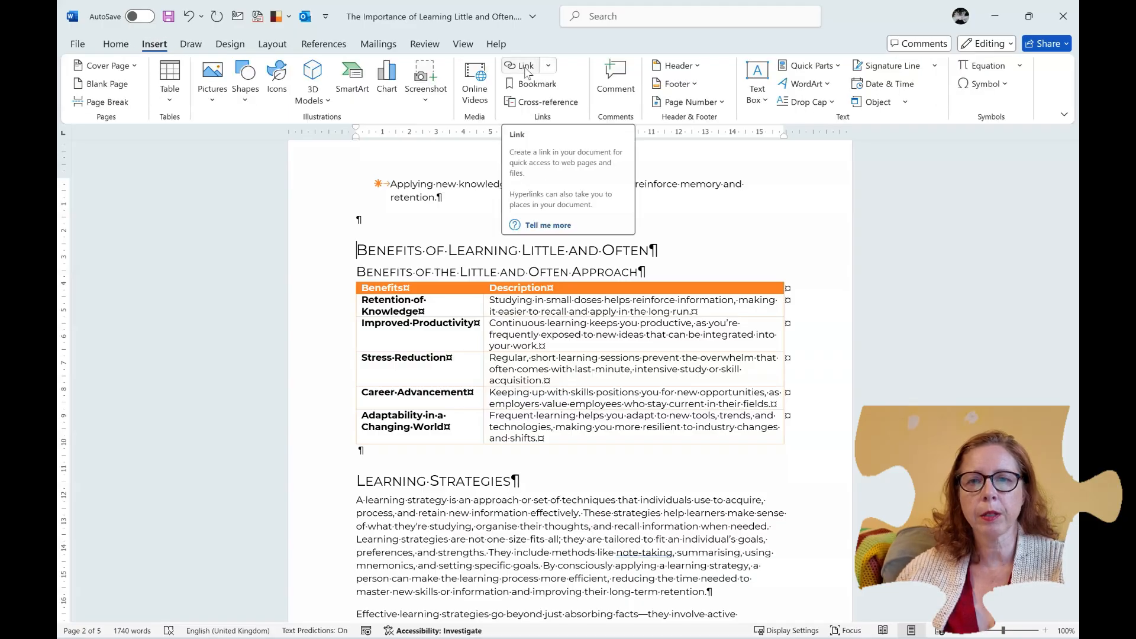
{"action": "scroll", "coordinate": [603, 410], "scroll_direction": "up", "scroll_amount": 15}
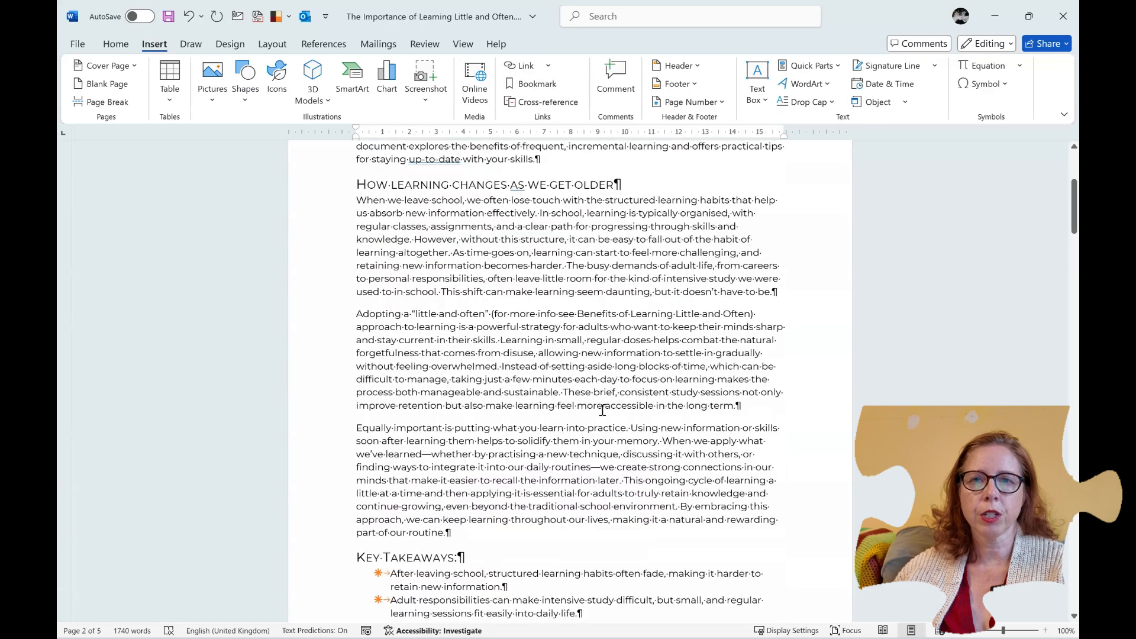
{"action": "scroll", "coordinate": [602, 410], "scroll_direction": "up", "scroll_amount": 6}
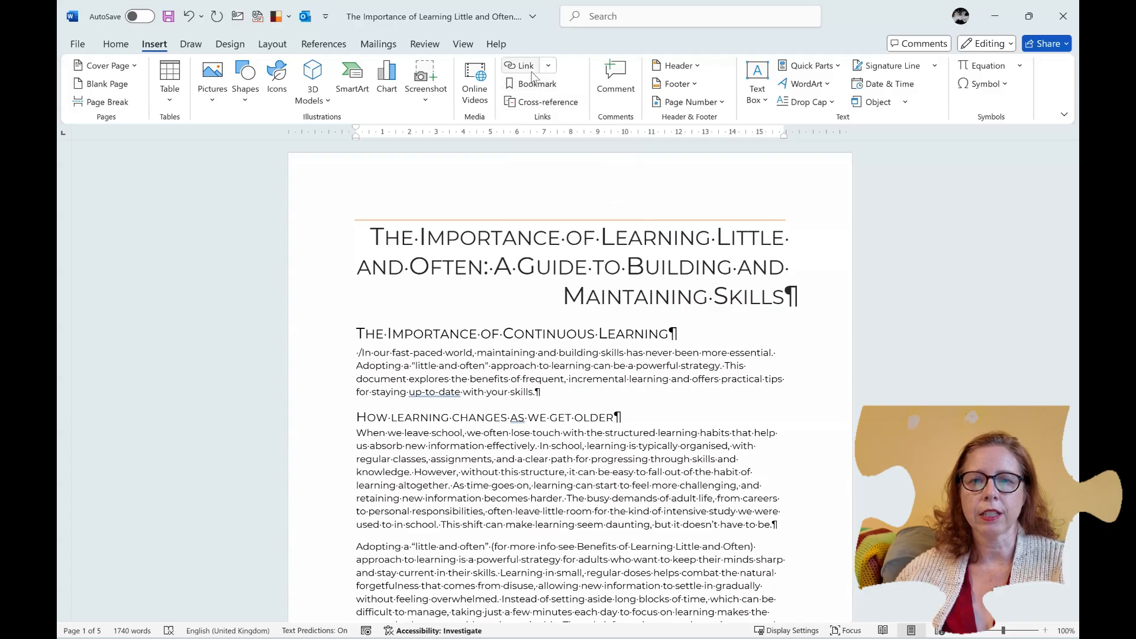
Add an empty paragraph below the Conclusion text at the end of the document
{"action": "scroll", "coordinate": [439, 351], "scroll_direction": "down", "scroll_amount": 12}
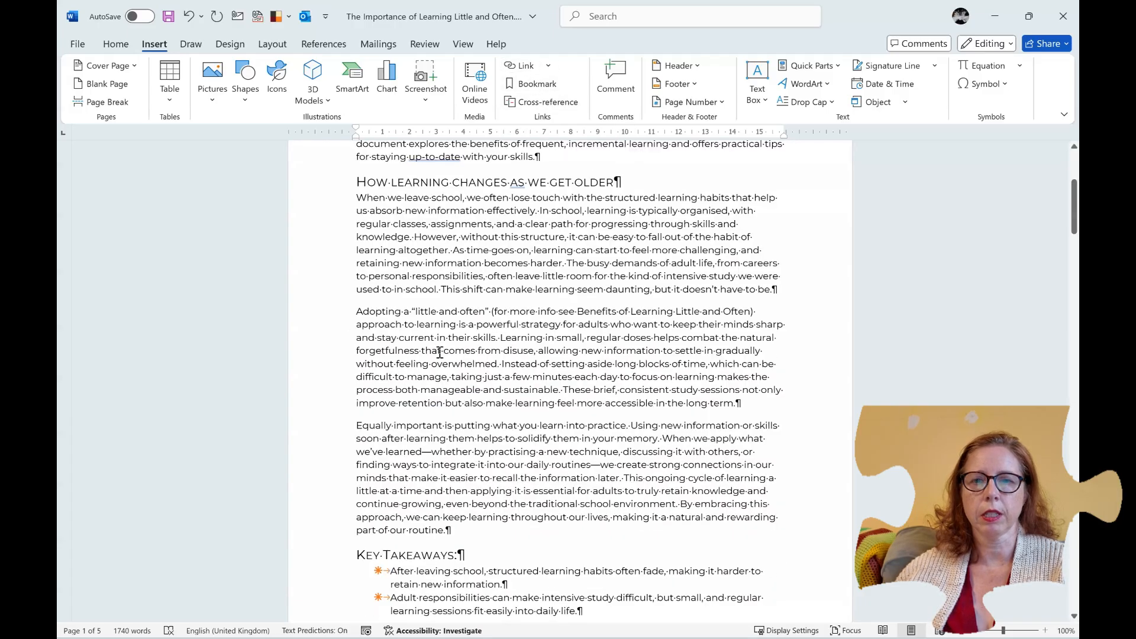
{"action": "scroll", "coordinate": [440, 352], "scroll_direction": "down", "scroll_amount": 20}
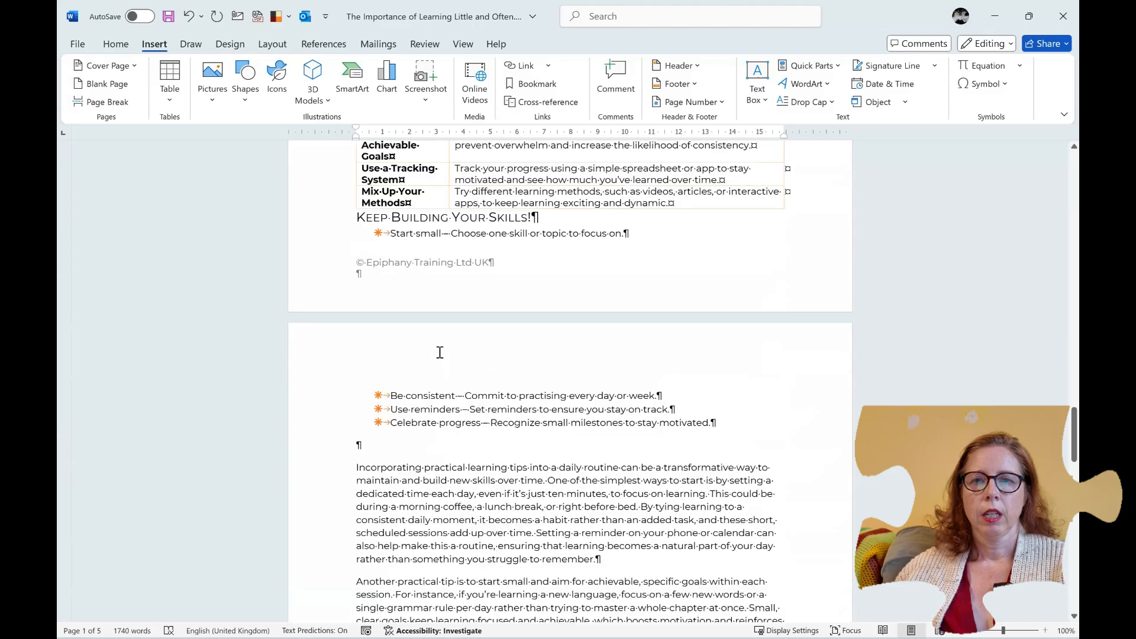
{"action": "scroll", "coordinate": [439, 352], "scroll_direction": "down", "scroll_amount": 8}
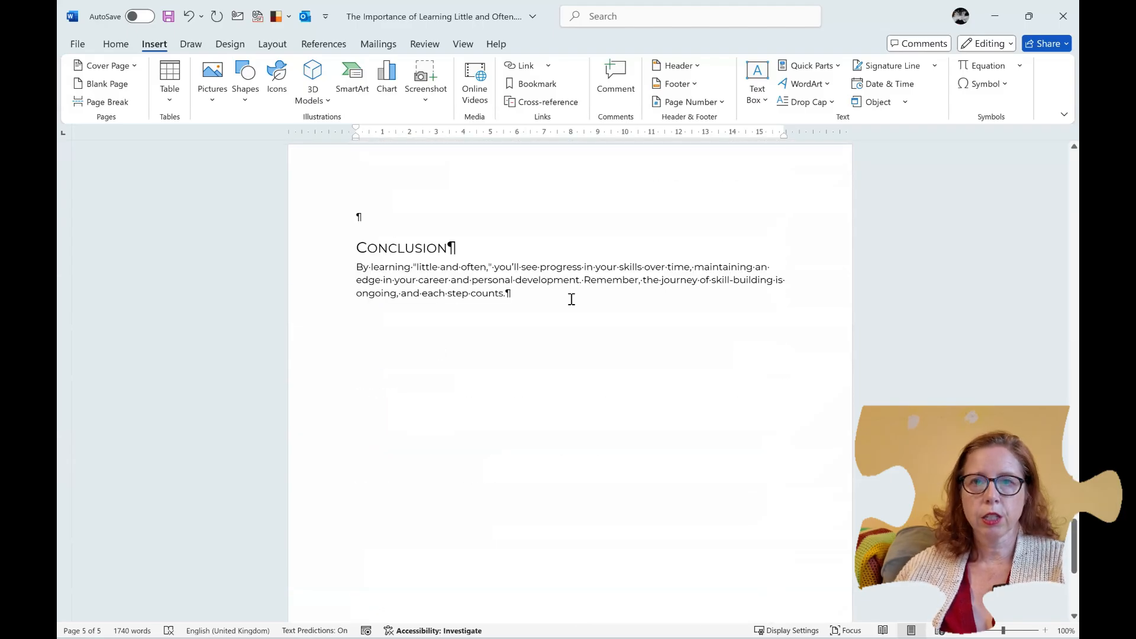
{"action": "left_click", "coordinate": [569, 300]}
{"action": "key", "text": "Return"}
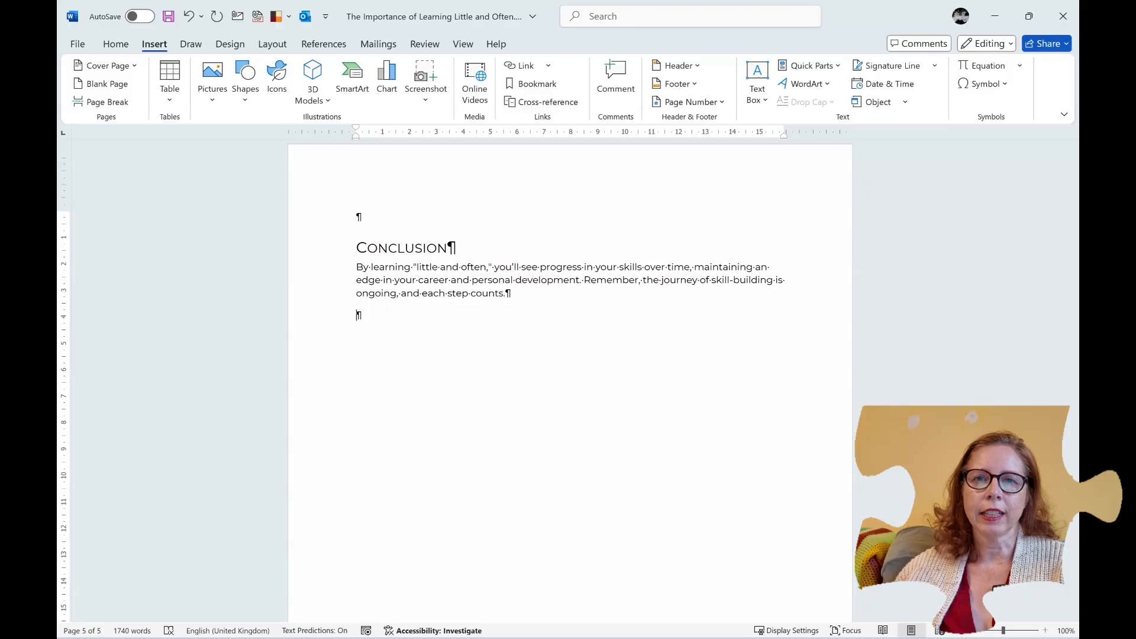
Start a new link in the empty last paragraph with the display text "Little and often" and no custom ScreenTip
{"action": "left_click", "coordinate": [524, 70]}
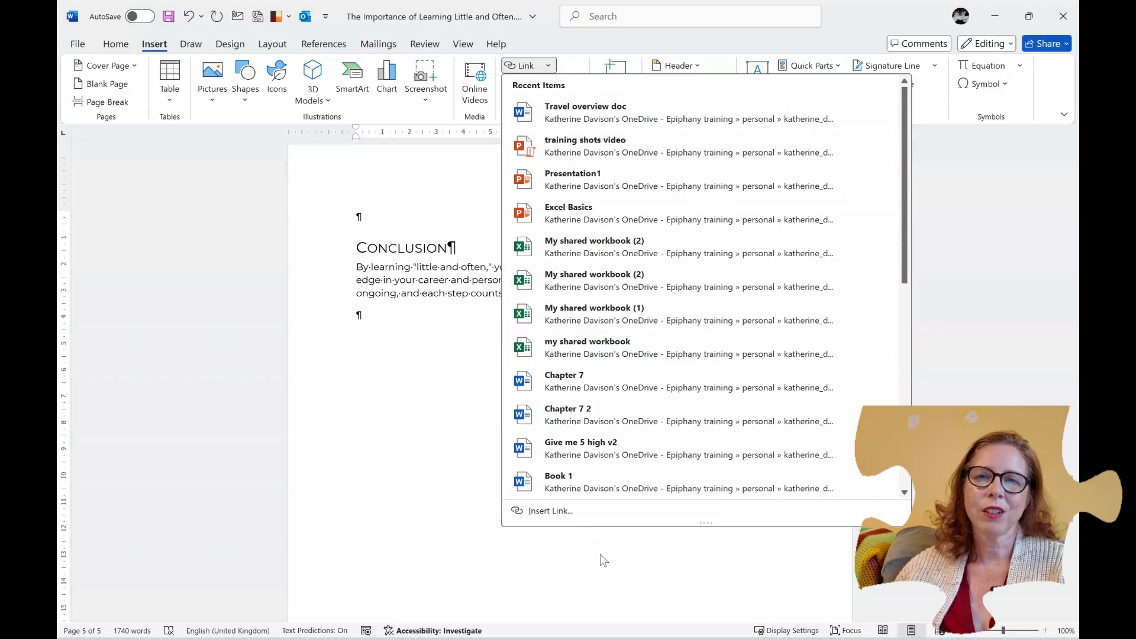
{"action": "left_click", "coordinate": [551, 513]}
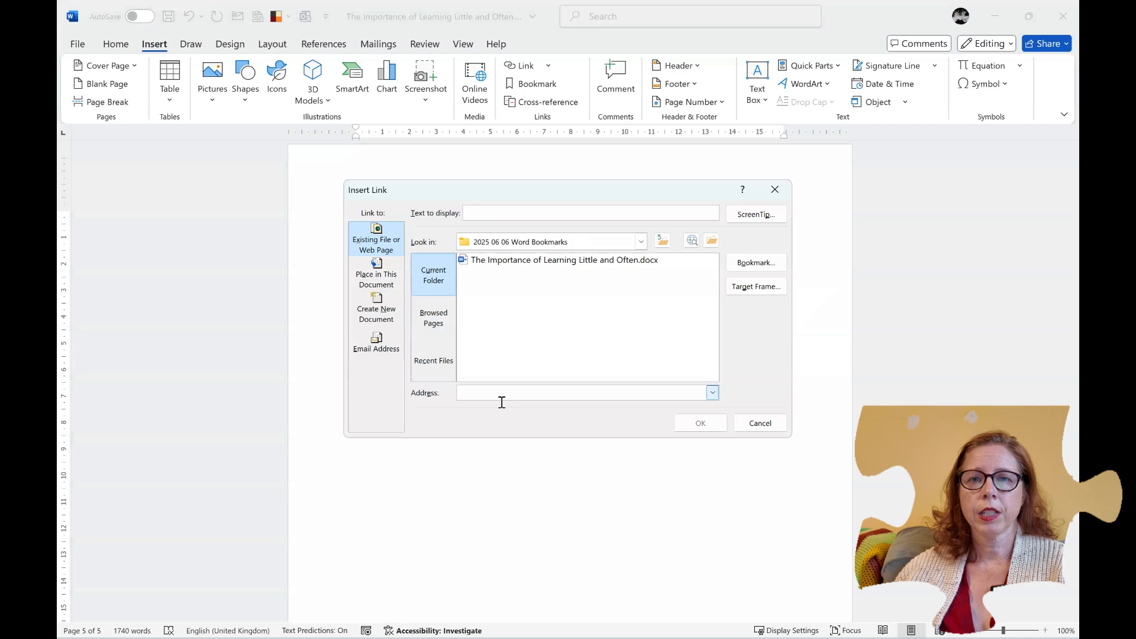
{"action": "left_click", "coordinate": [491, 214]}
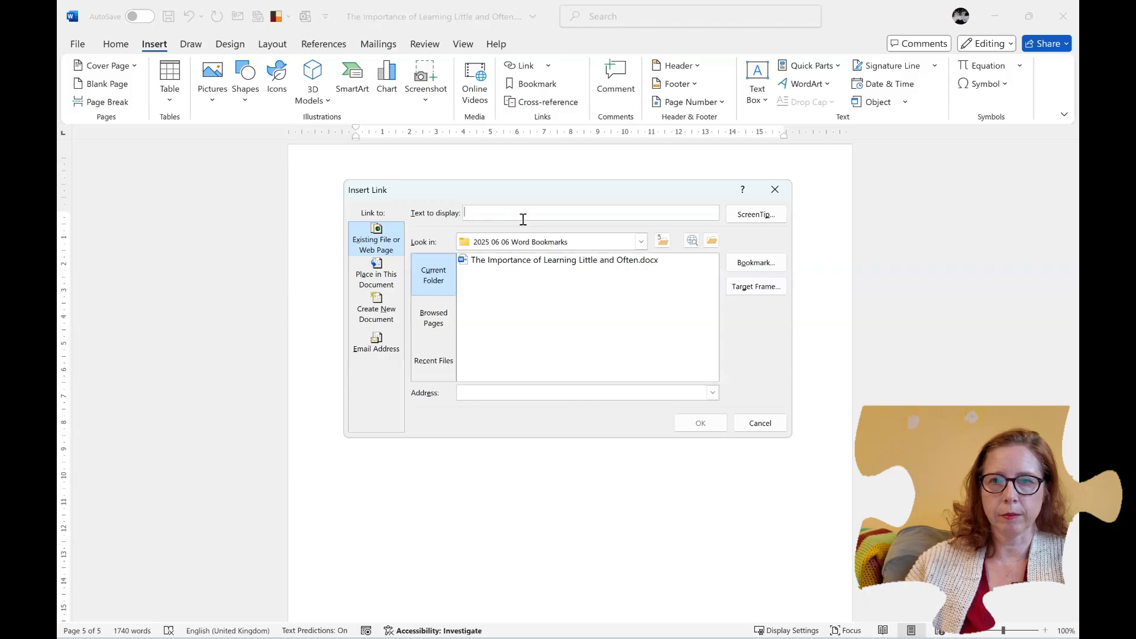
{"action": "type", "text": "Little and often"}
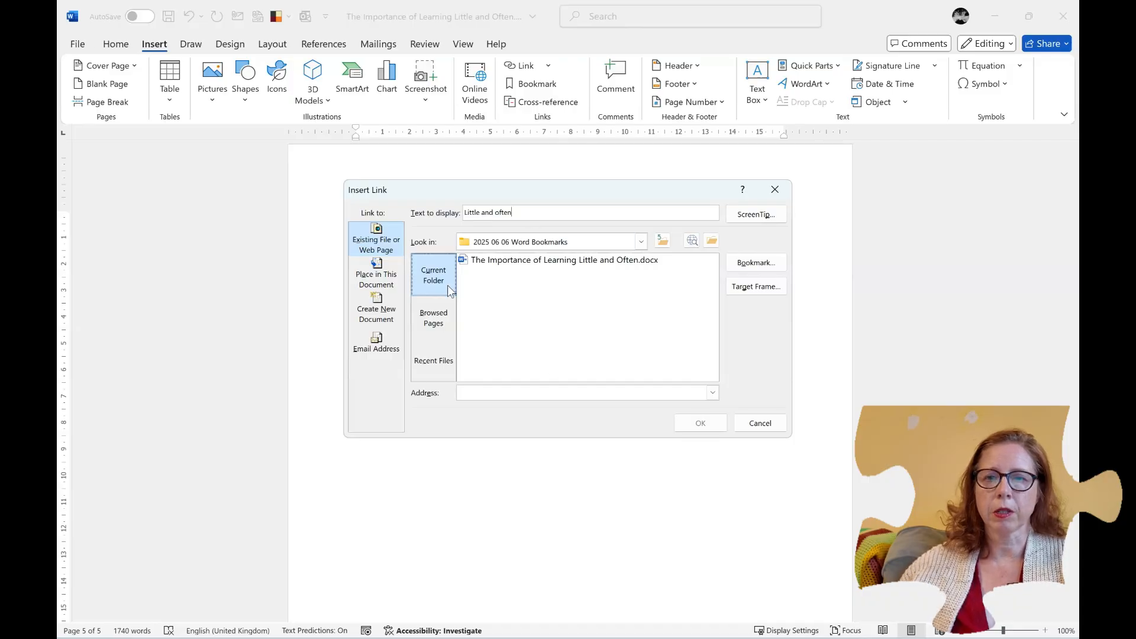
{"action": "left_click", "coordinate": [738, 218]}
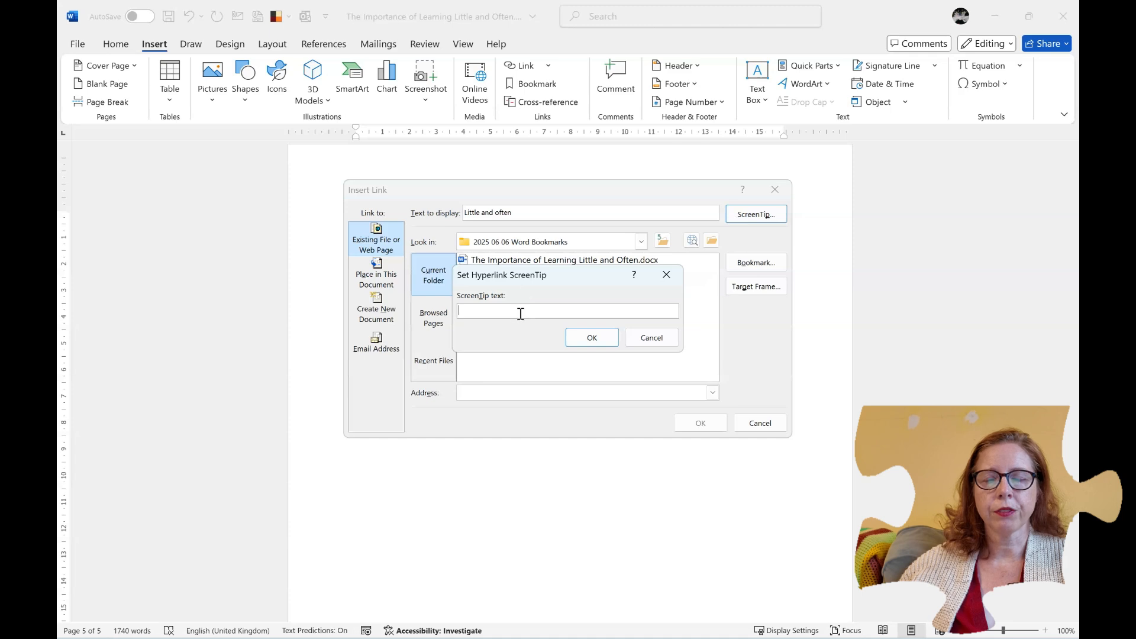
{"action": "left_click", "coordinate": [654, 337]}
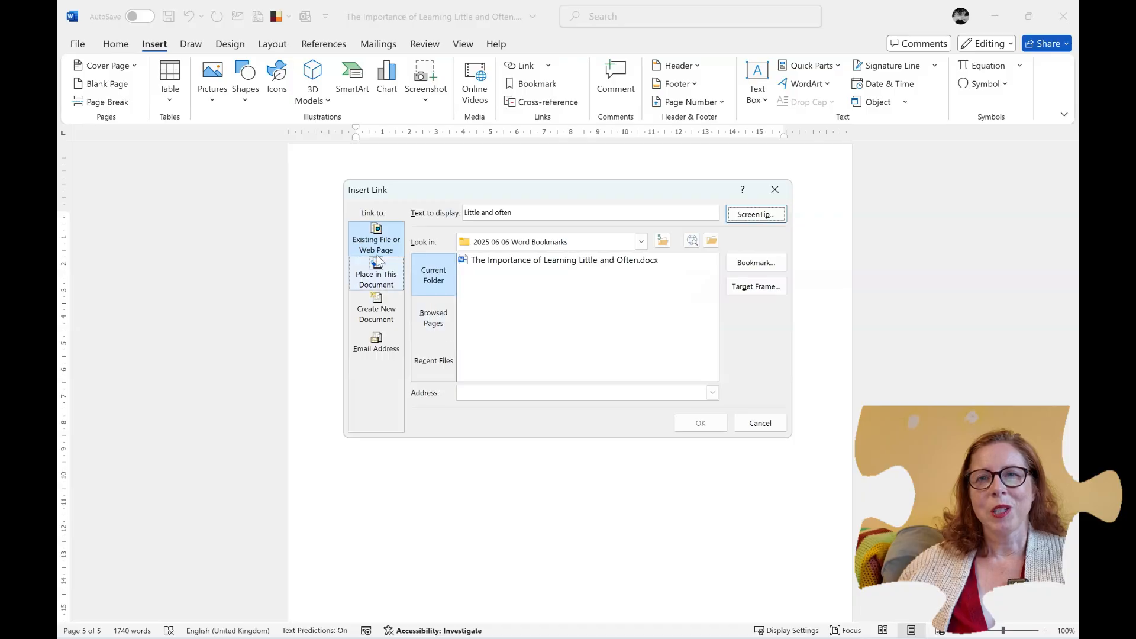
Set the link's target to the littleAndOften bookmark in this document and insert the link
{"action": "left_click", "coordinate": [371, 274]}
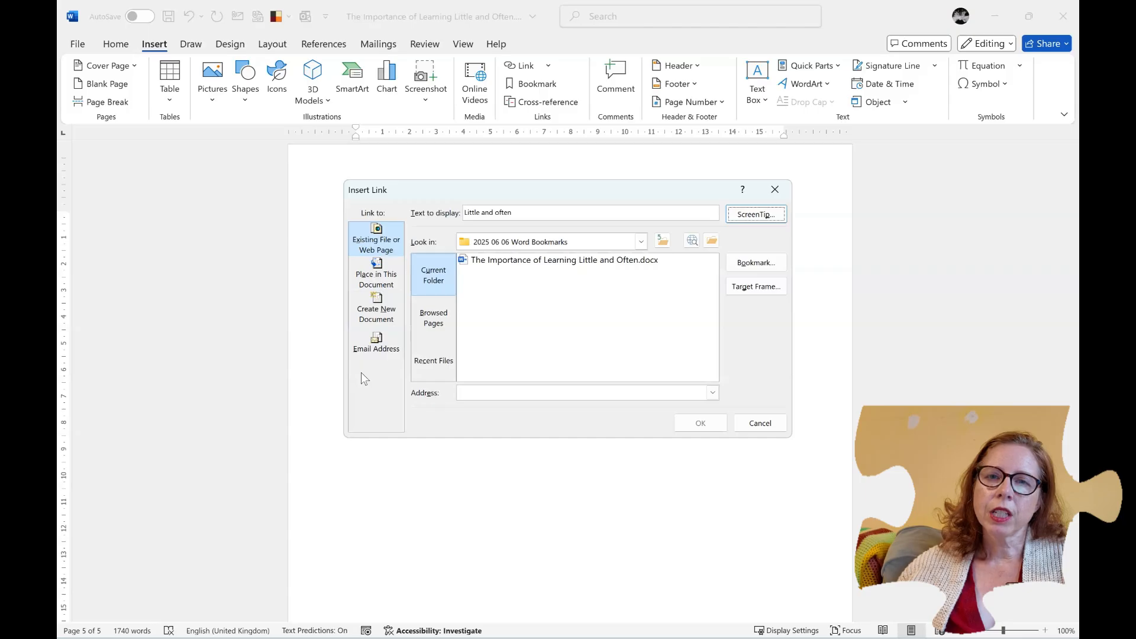
{"action": "left_click", "coordinate": [379, 275]}
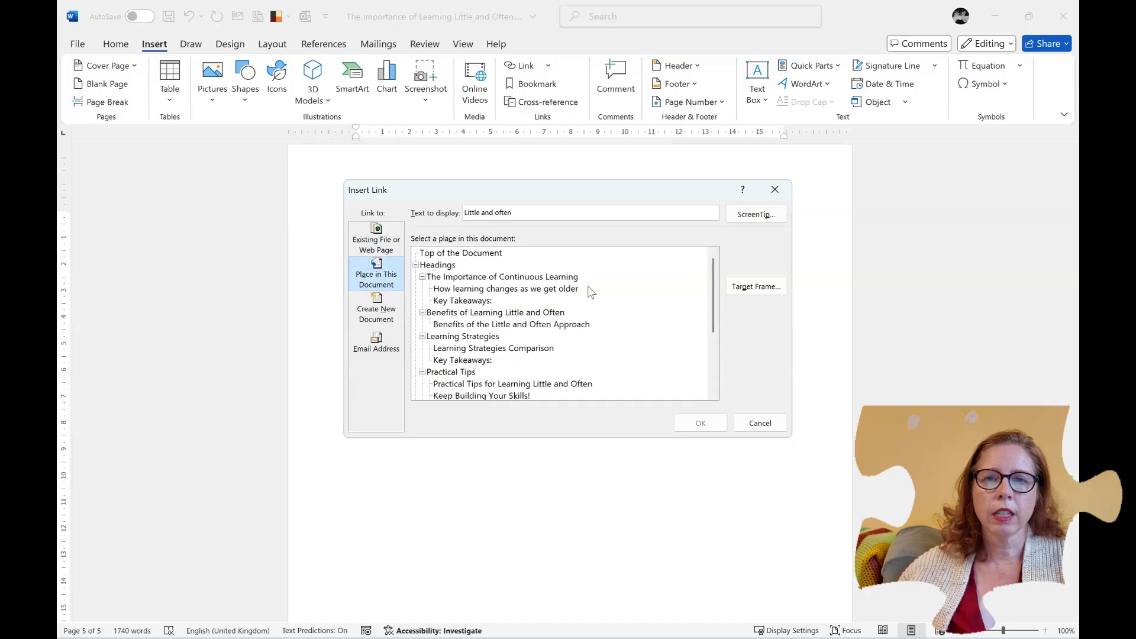
{"action": "left_click", "coordinate": [416, 266]}
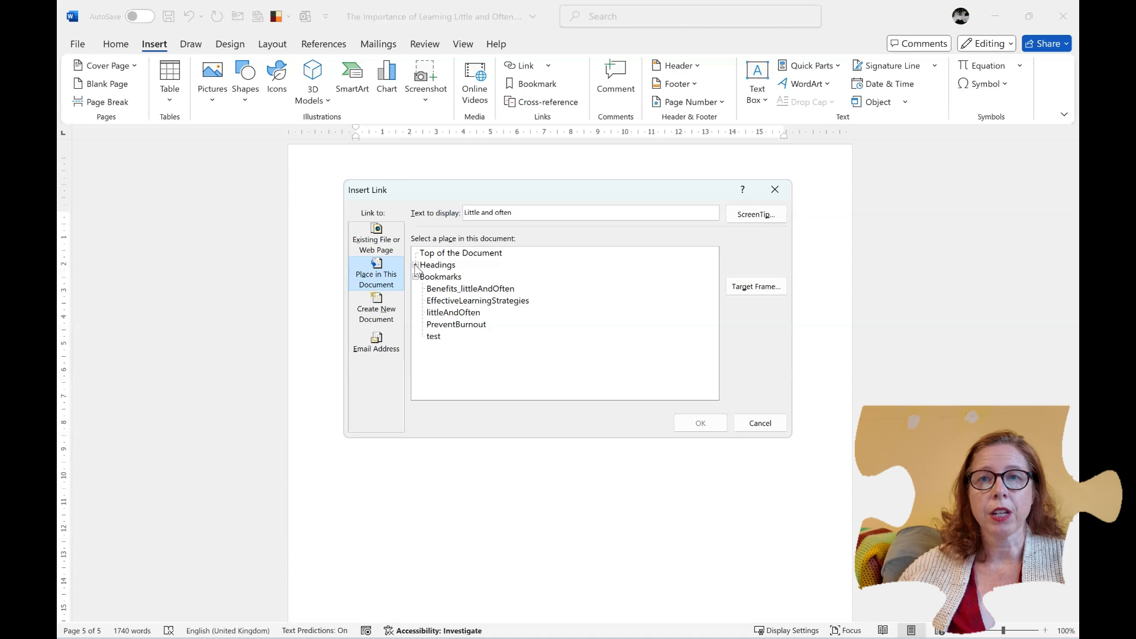
{"action": "left_click", "coordinate": [449, 290]}
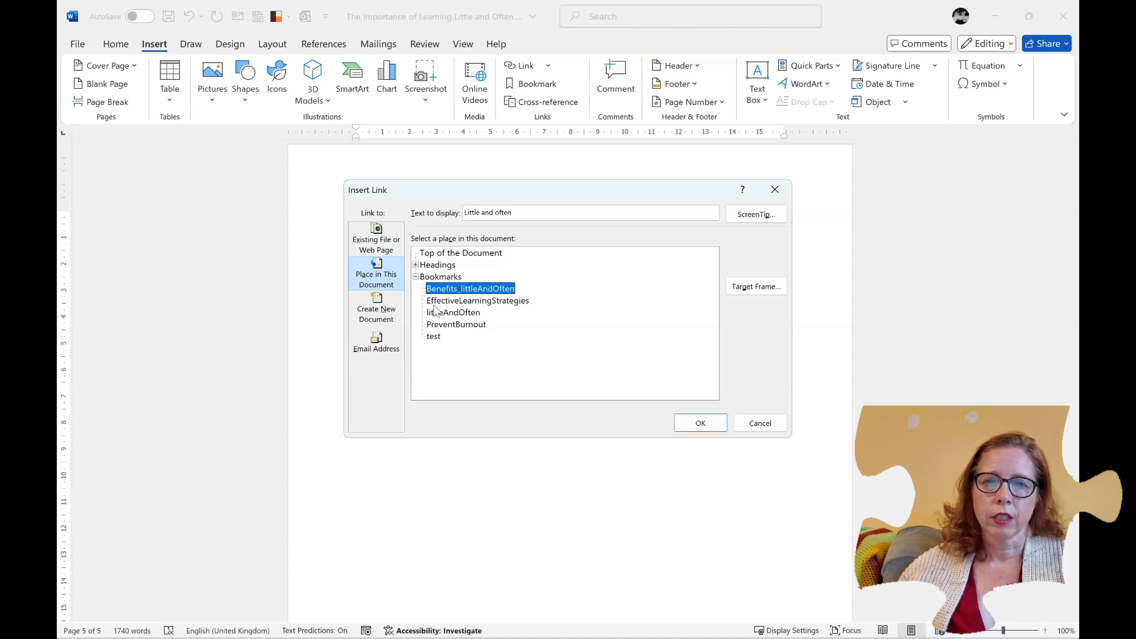
{"action": "left_click", "coordinate": [468, 312]}
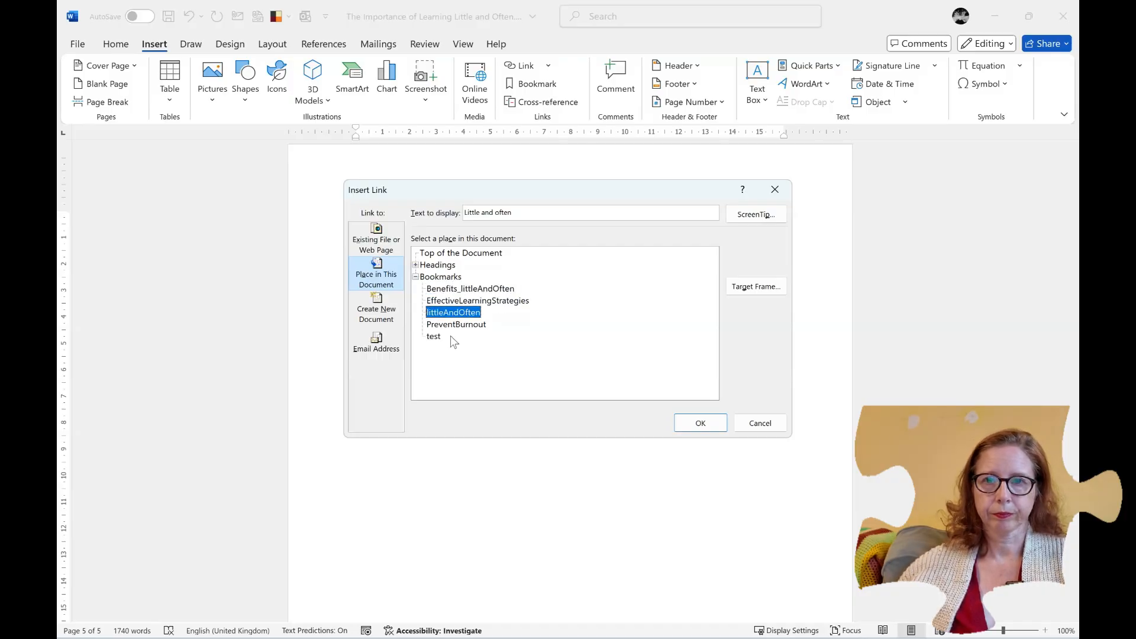
{"action": "left_click", "coordinate": [700, 424]}
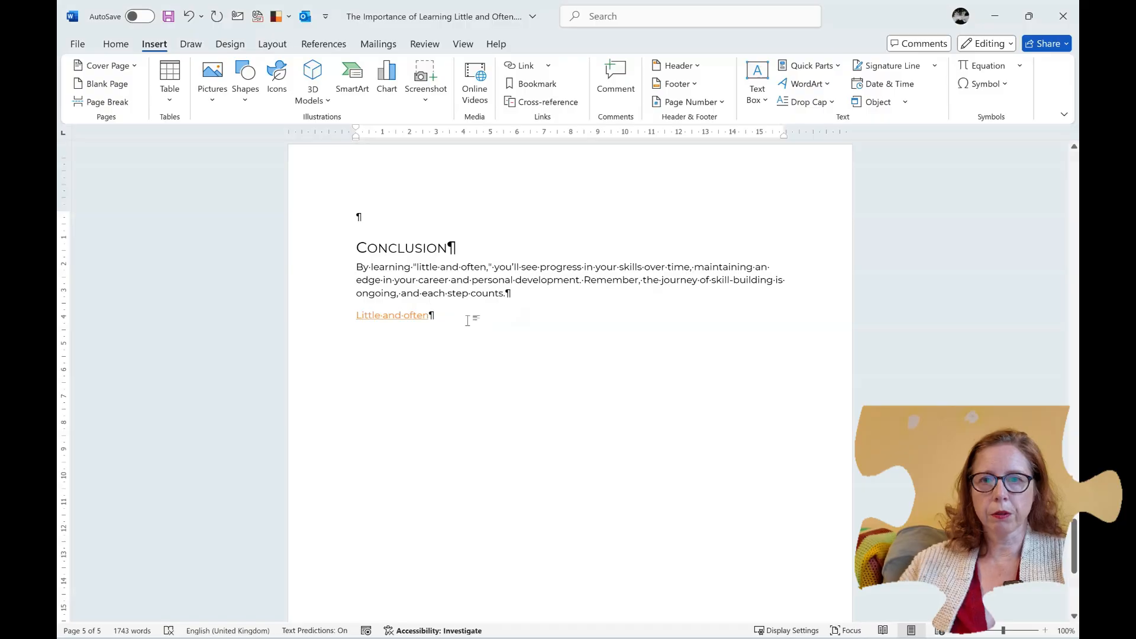
Add the placeholder text "lskdflsjflsjdflsjdlfjsldfjlskd" in a new paragraph below the link and link it to the PreventBurnout bookmark
{"action": "key", "text": "Return"}
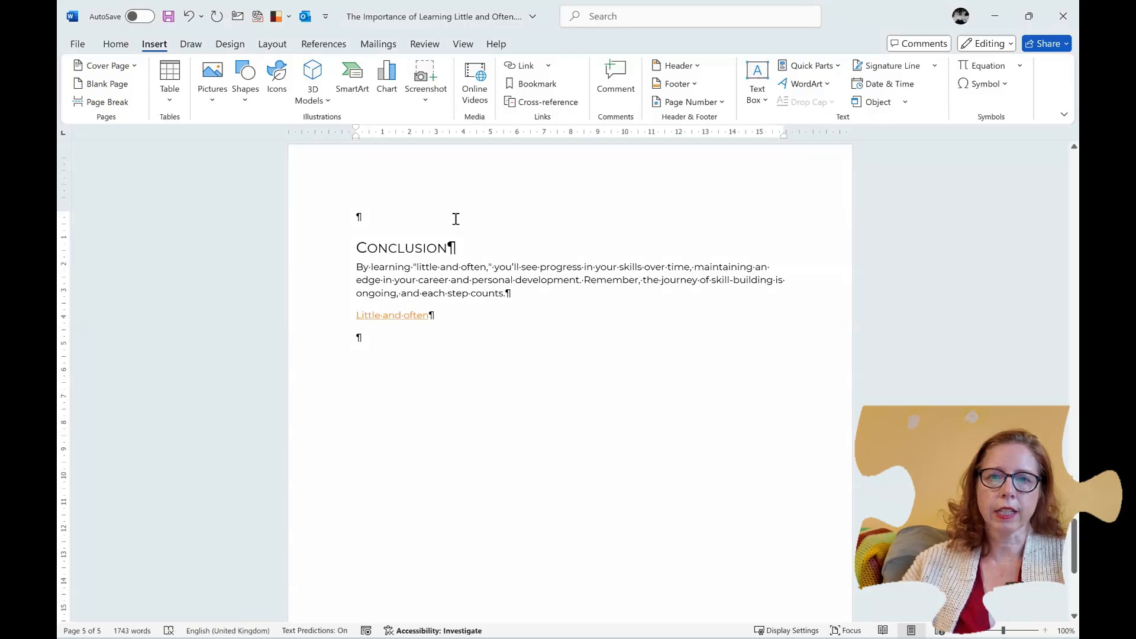
{"action": "type", "text": "lskdflsjflsjdflsjdlfjsldfjlskd"}
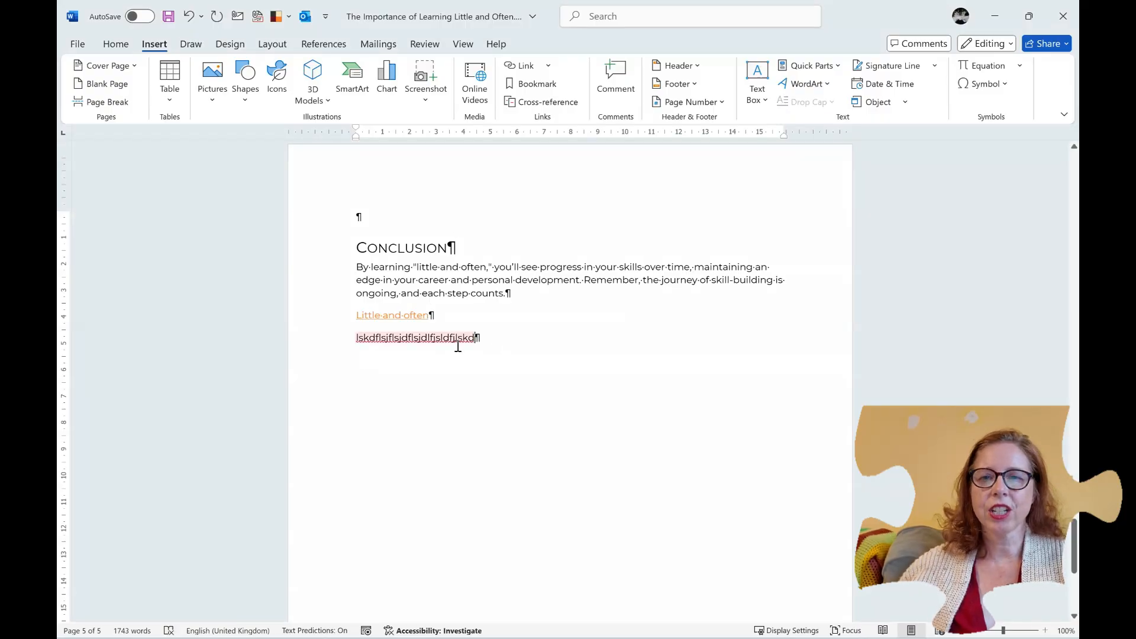
{"action": "triple_click", "coordinate": [454, 342]}
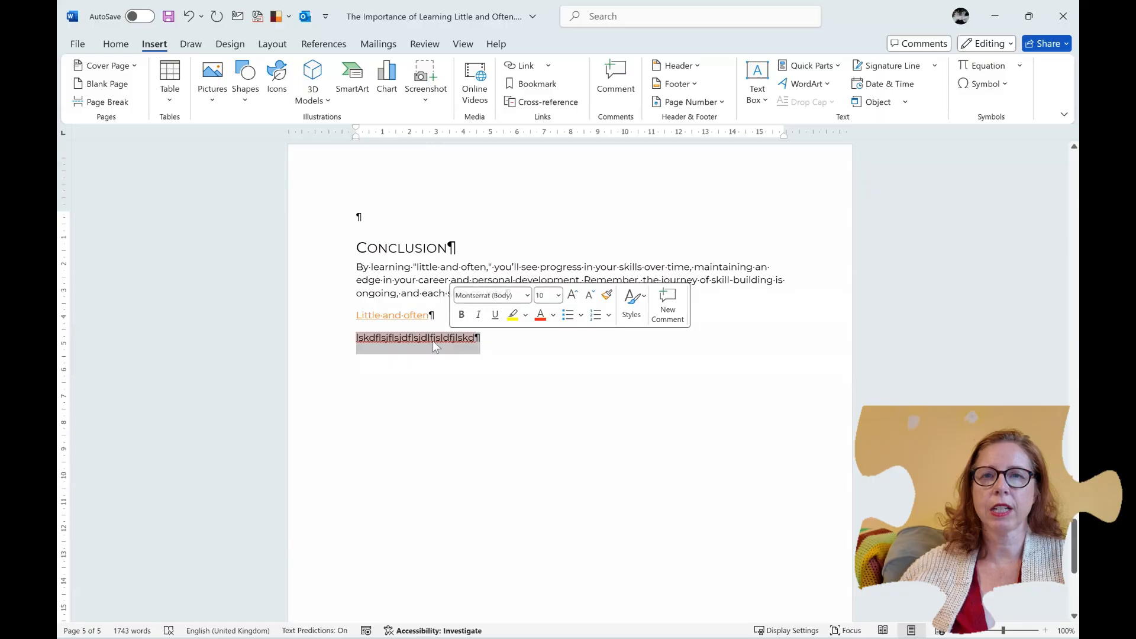
{"action": "left_click", "coordinate": [526, 65]}
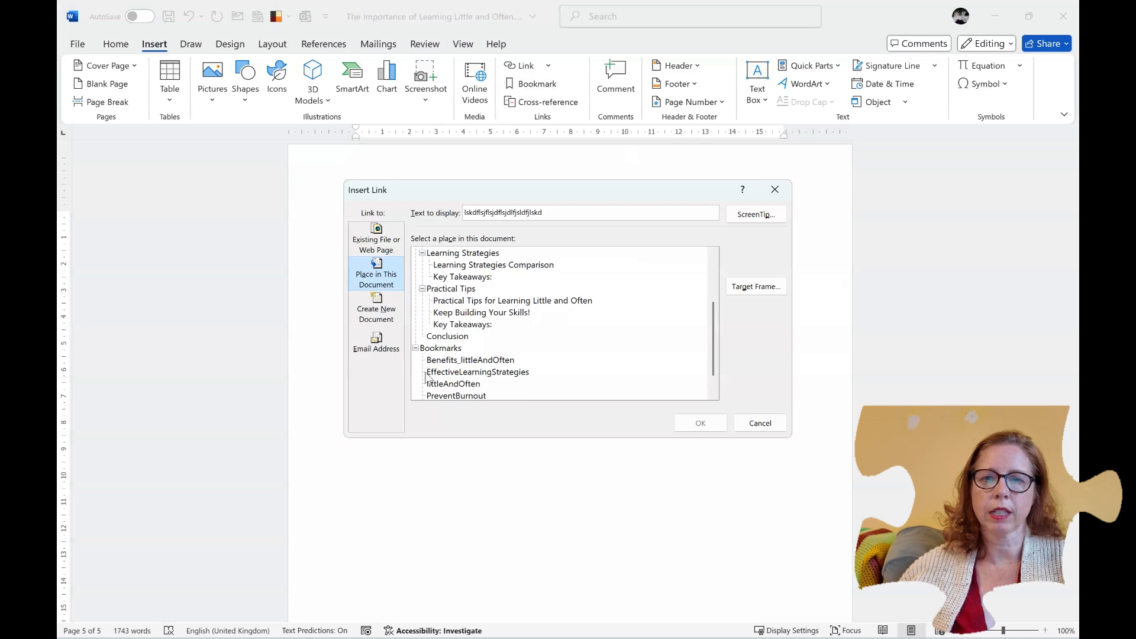
{"action": "left_click", "coordinate": [445, 394]}
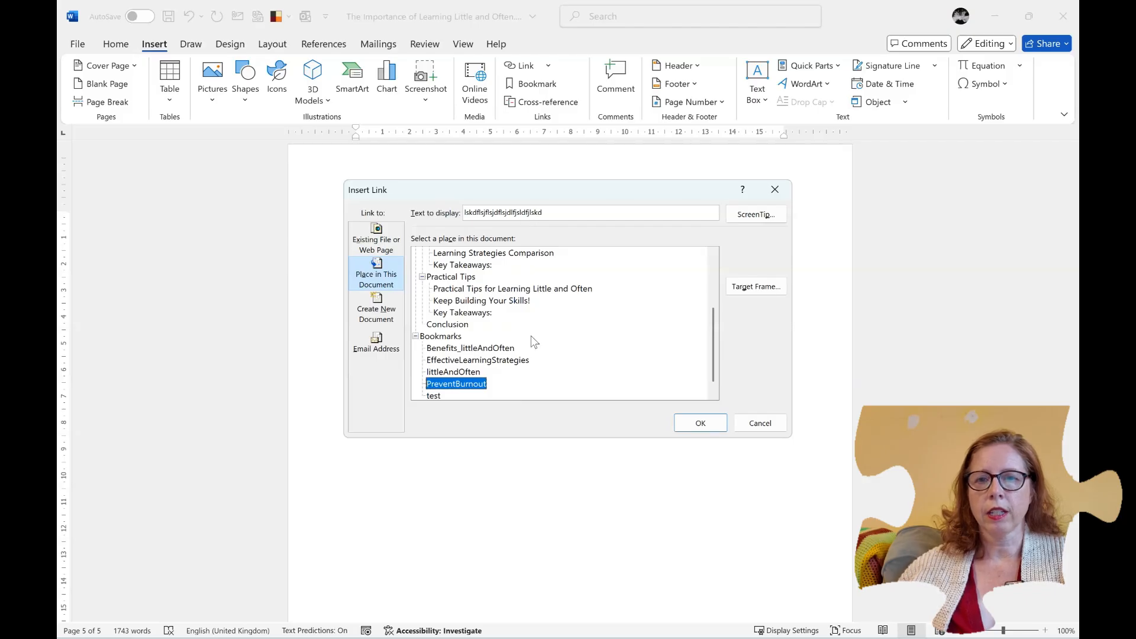
{"action": "left_click", "coordinate": [702, 424]}
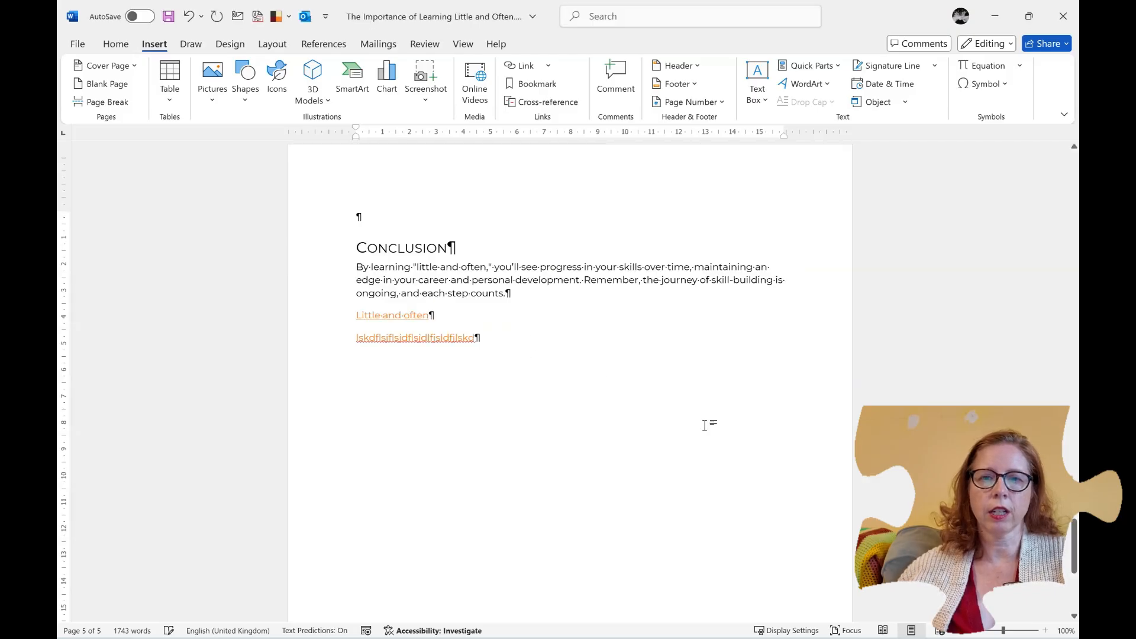
Check the targets of both links below the Conclusion and follow the "Little and often" link to its bookmark
{"action": "mouse_move", "coordinate": [414, 346]}
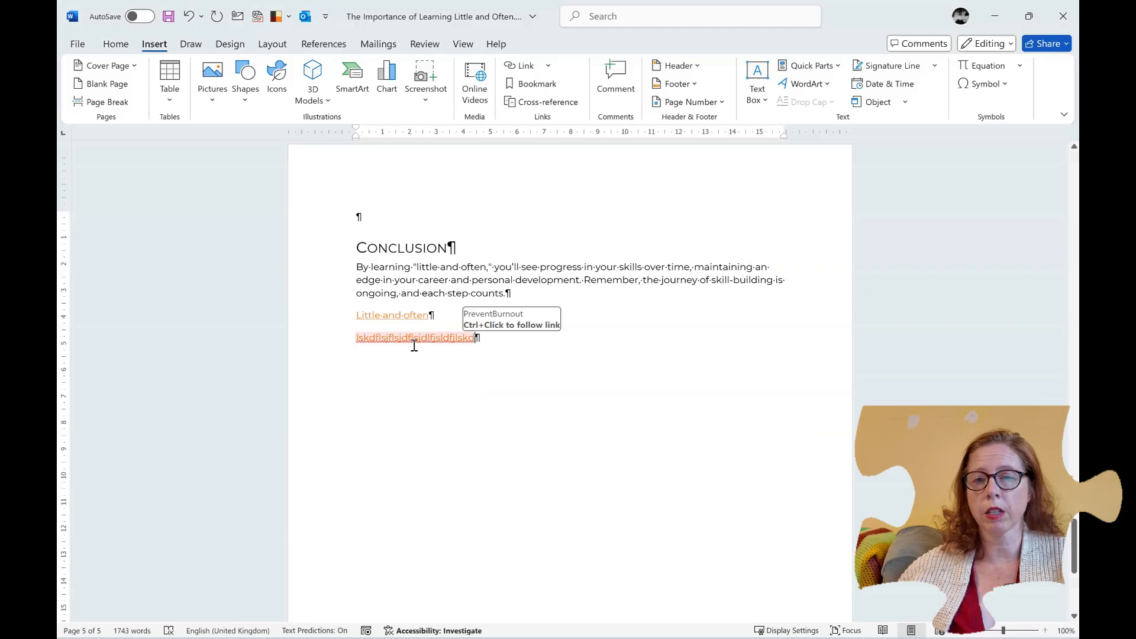
{"action": "mouse_move", "coordinate": [398, 319]}
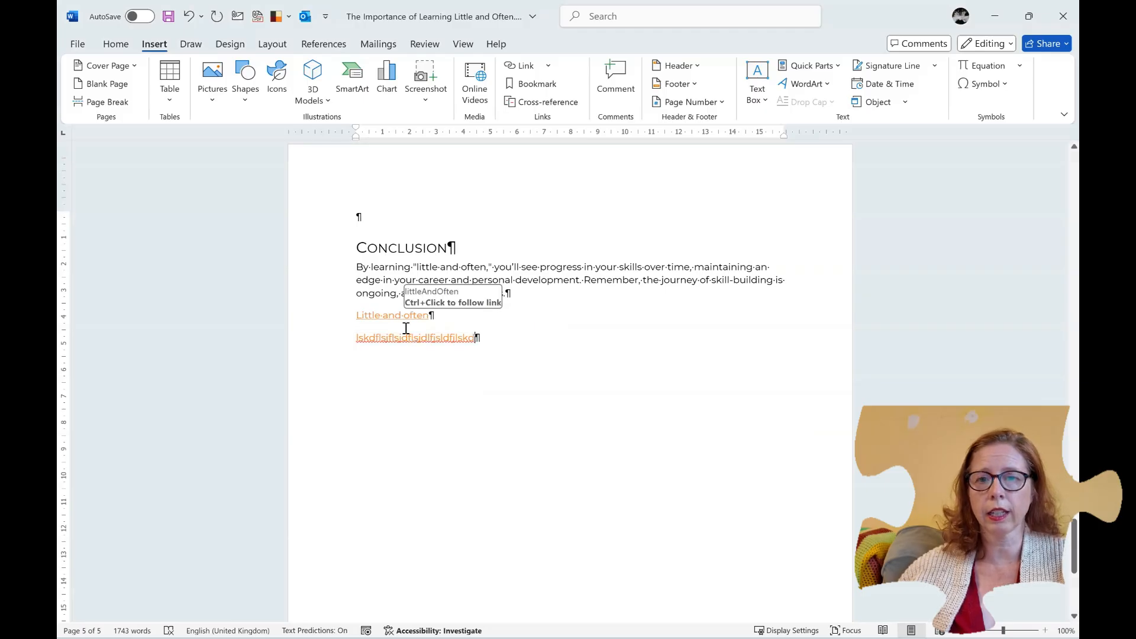
{"action": "left_click", "coordinate": [403, 320], "text": "ctrl"}
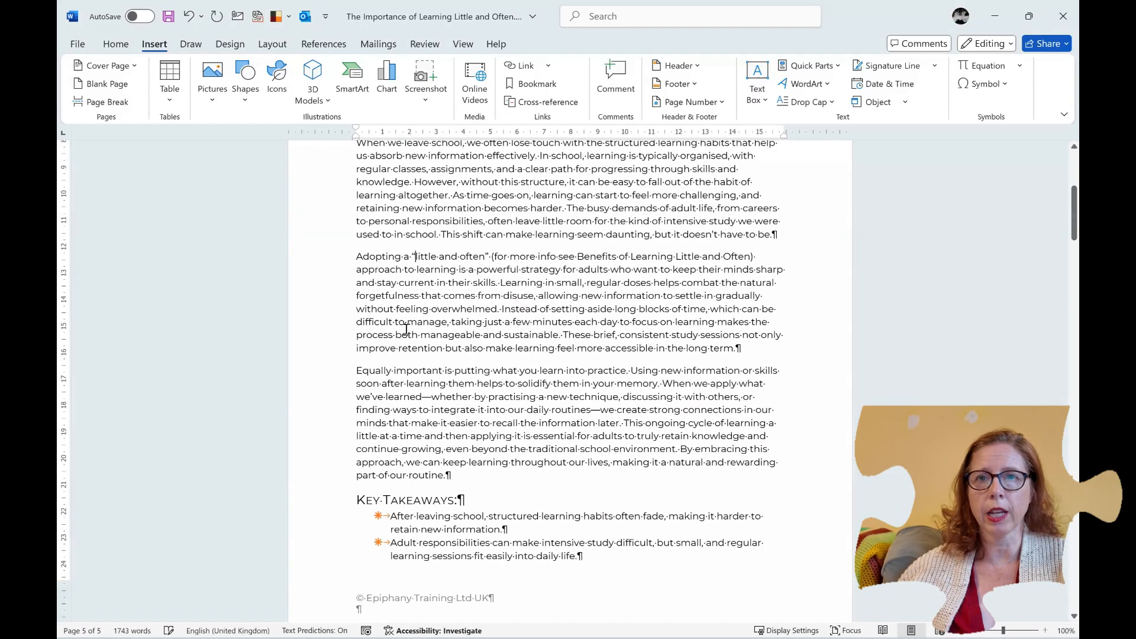